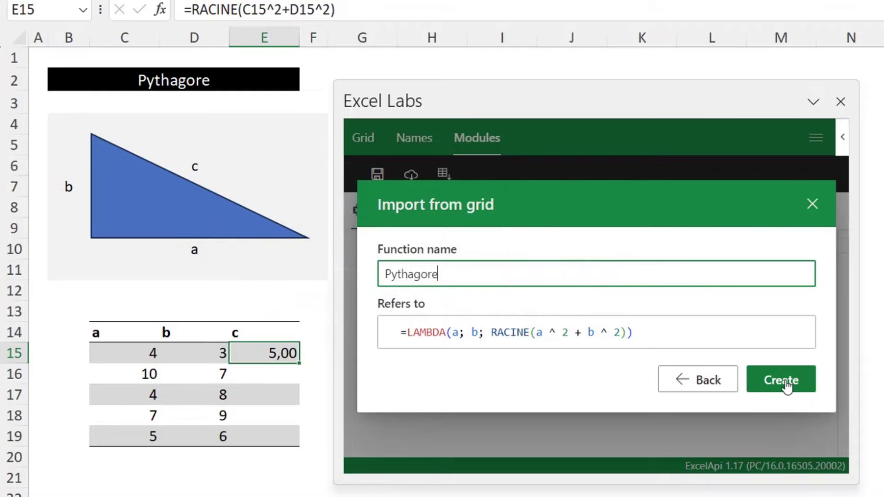
# Step: Confirm the Editeur function wrapping the C5 RECHERCHEX formula in a LAMBDA
pyautogui.click(787, 382)
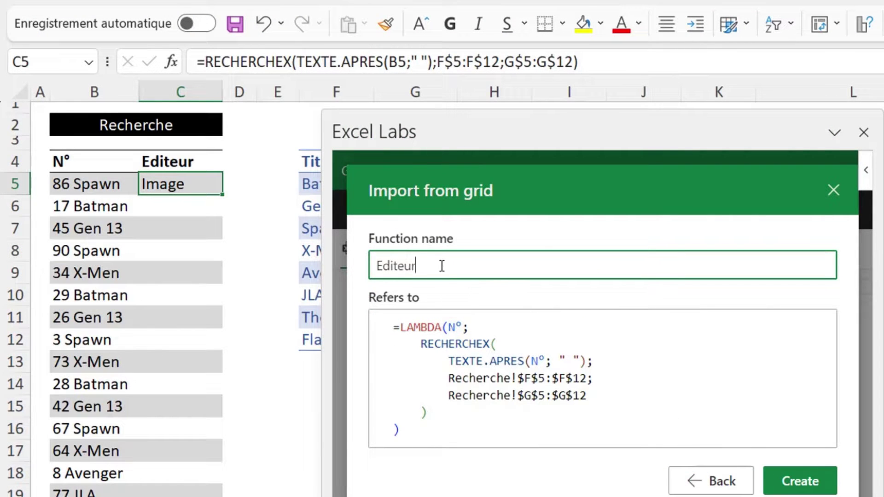
# Step: Create the Editeur named function from the Import from grid dialog
pyautogui.click(801, 481)
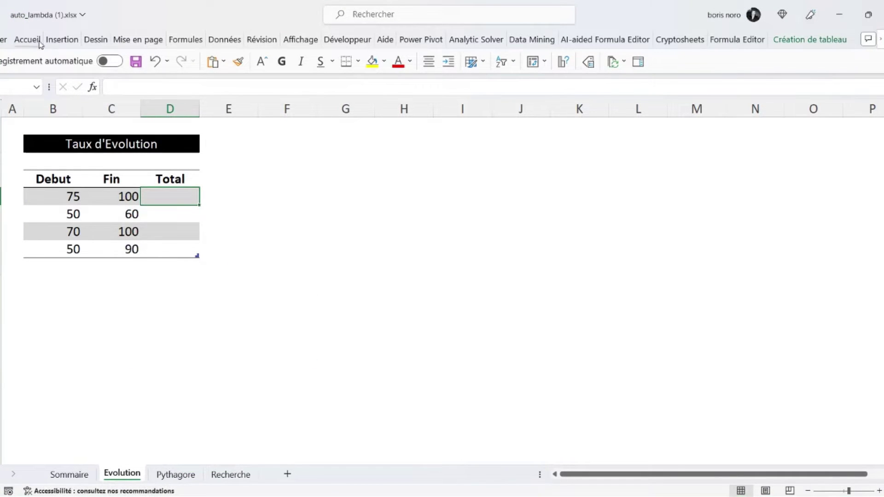
# Step: Search the Office store for 'excel lab' and add Excel Labs, accepting its licence terms
pyautogui.click(40, 42)
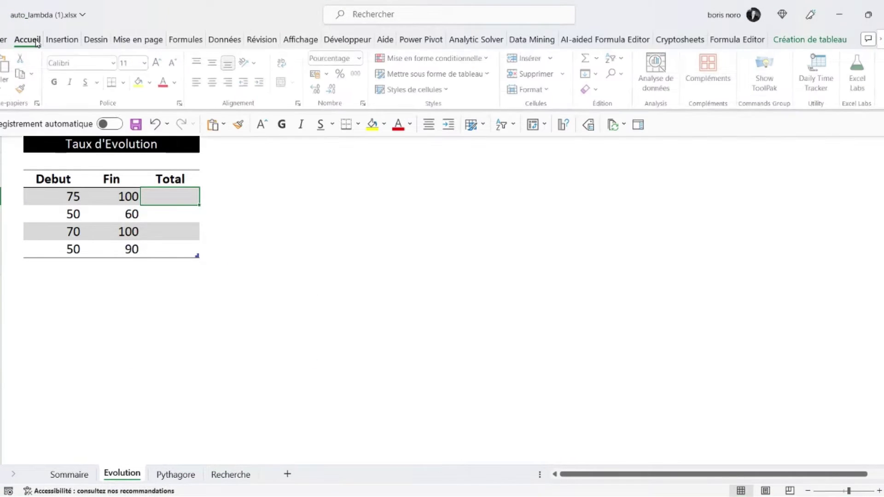
pyautogui.click(710, 74)
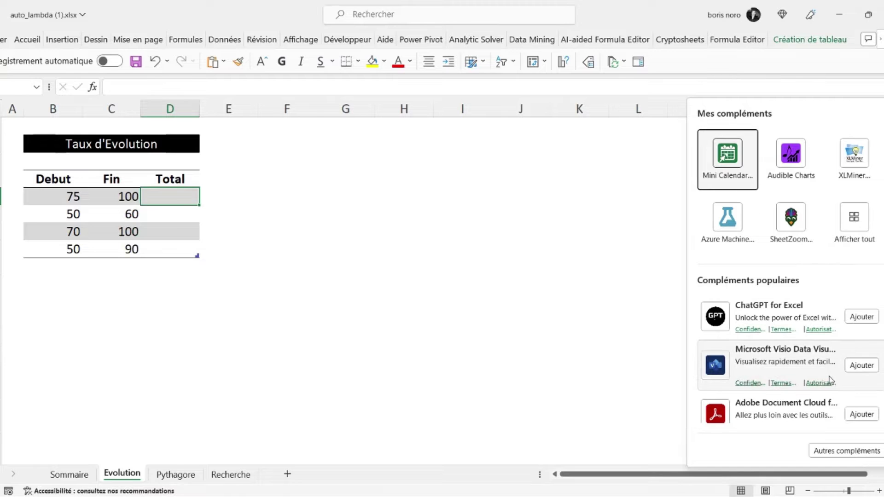
pyautogui.click(841, 452)
pyautogui.write('excel l')
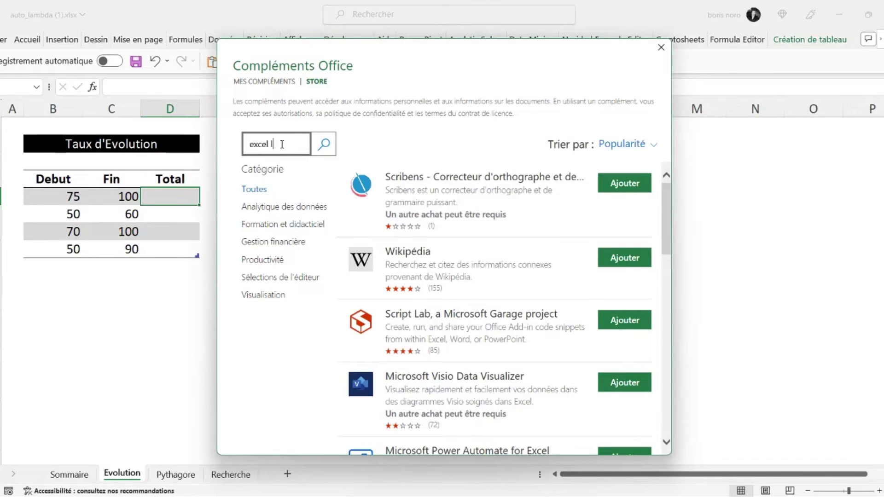
pyautogui.write('ab')
pyautogui.press('Return')
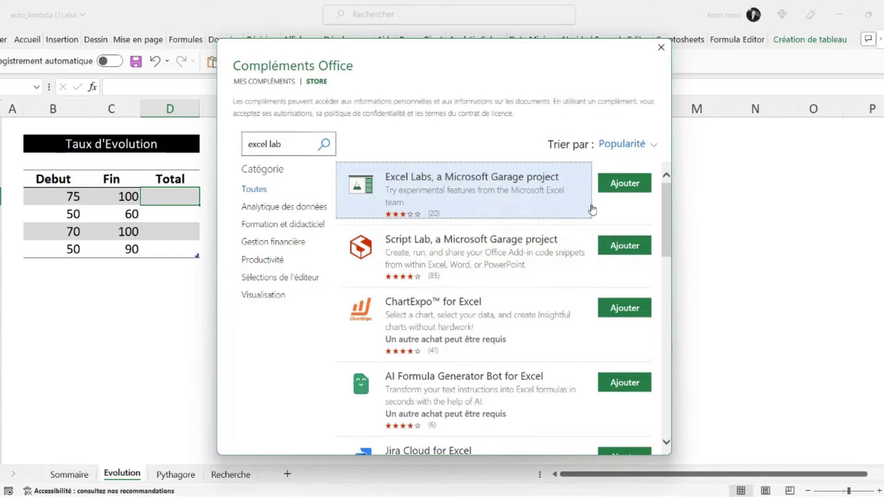
pyautogui.click(610, 190)
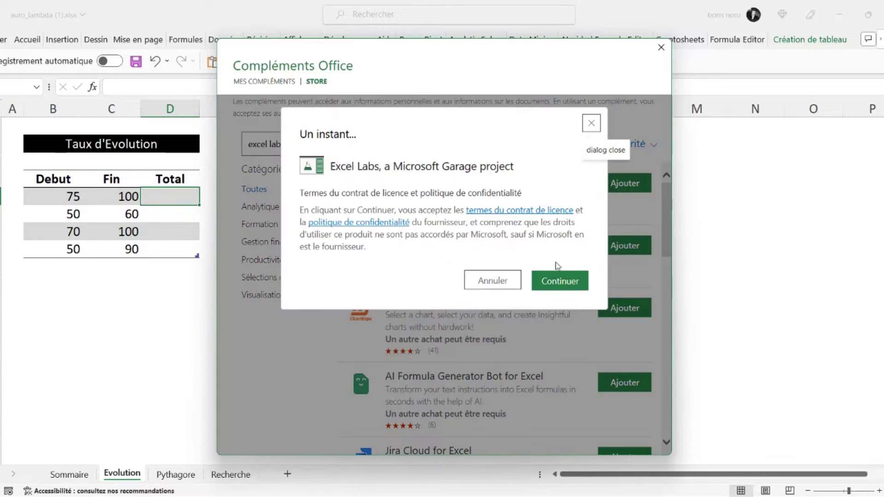
pyautogui.click(551, 286)
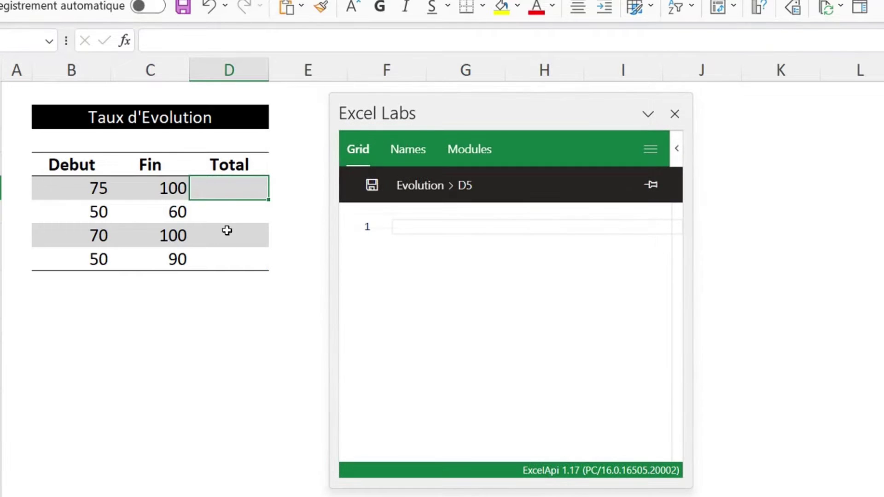
# Step: Enter =(C5-B5)/B5 in D5 to get a 33% growth rate
pyautogui.write('=(')
pyautogui.click(149, 188)
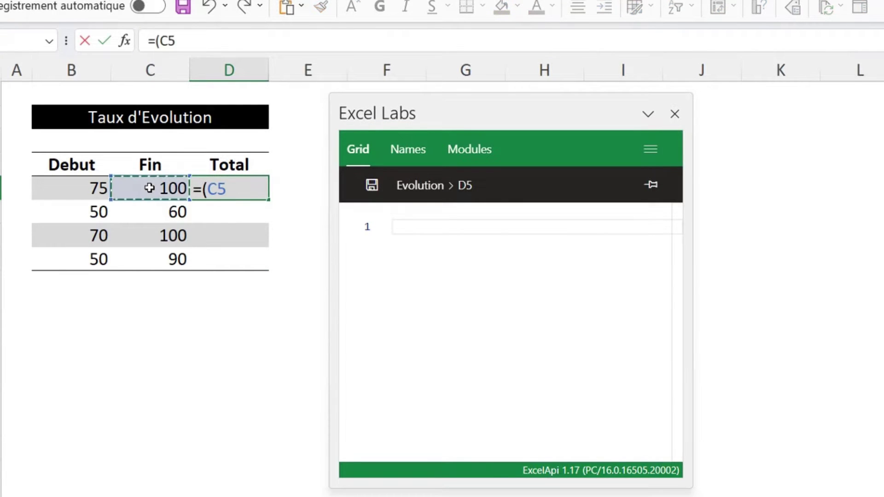
pyautogui.write('-')
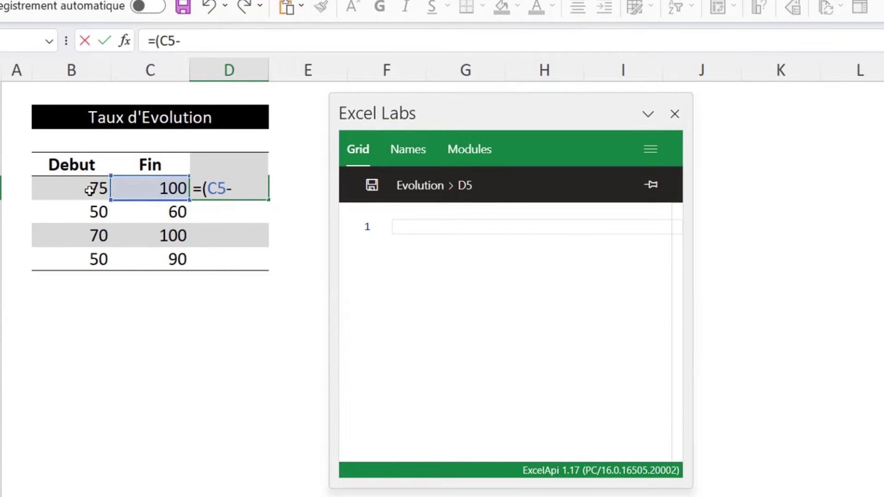
pyautogui.click(76, 192)
pyautogui.write(')/')
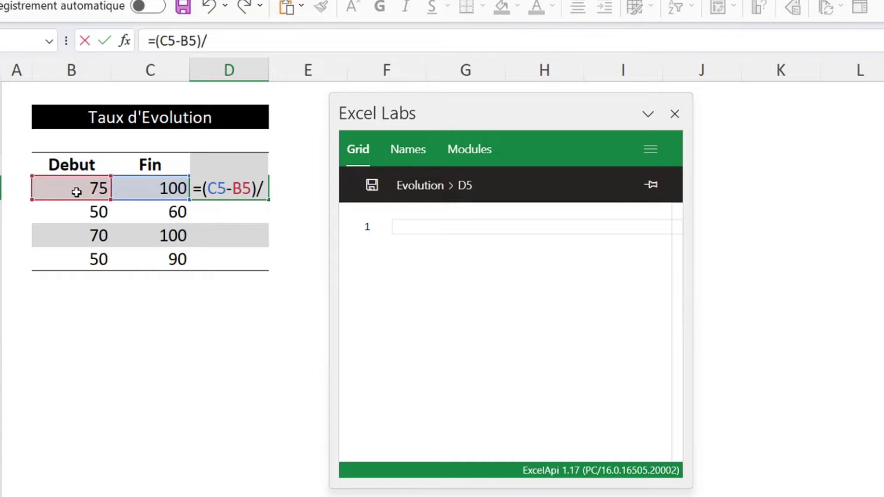
pyautogui.click(76, 192)
pyautogui.press('Return')
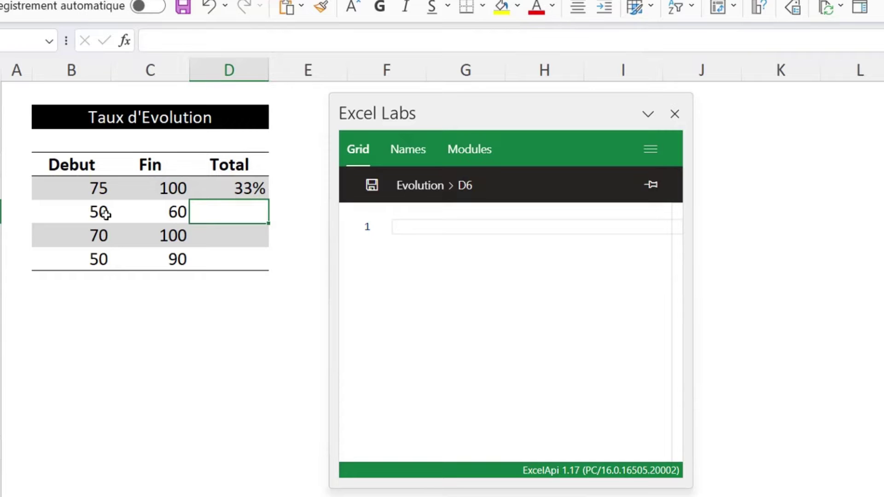
pyautogui.click(236, 189)
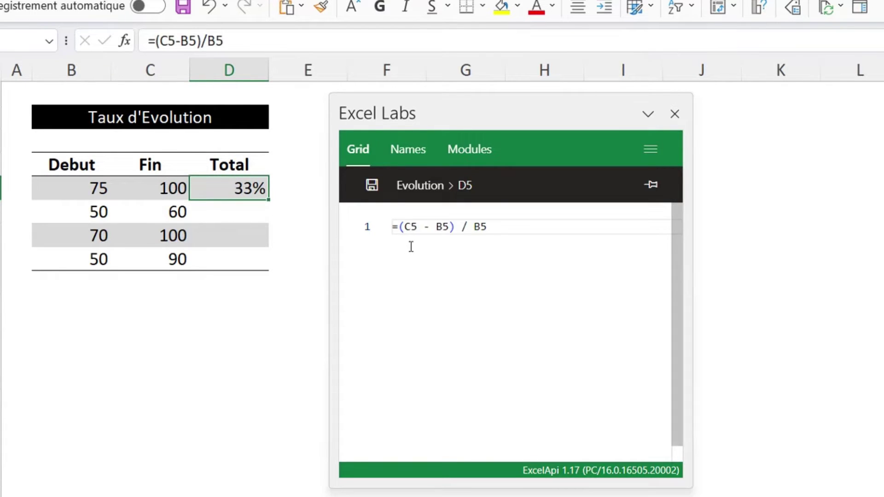
# Step: Import D5's formula from the grid as a function with parameters B5:C5 and preview it
pyautogui.click(465, 159)
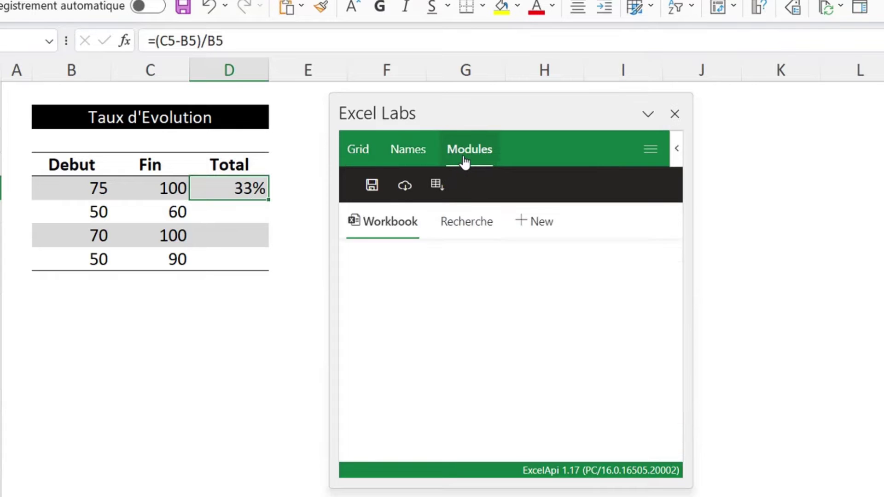
pyautogui.click(440, 193)
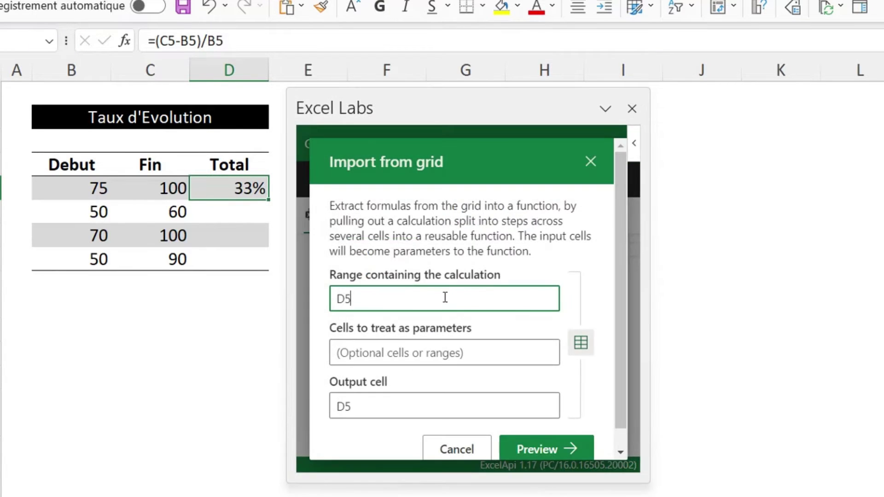
pyautogui.click(376, 355)
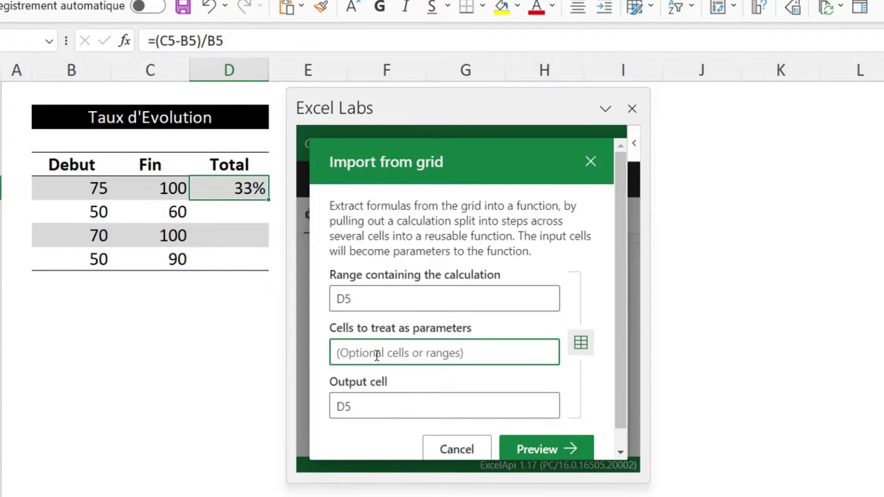
pyautogui.write('B')
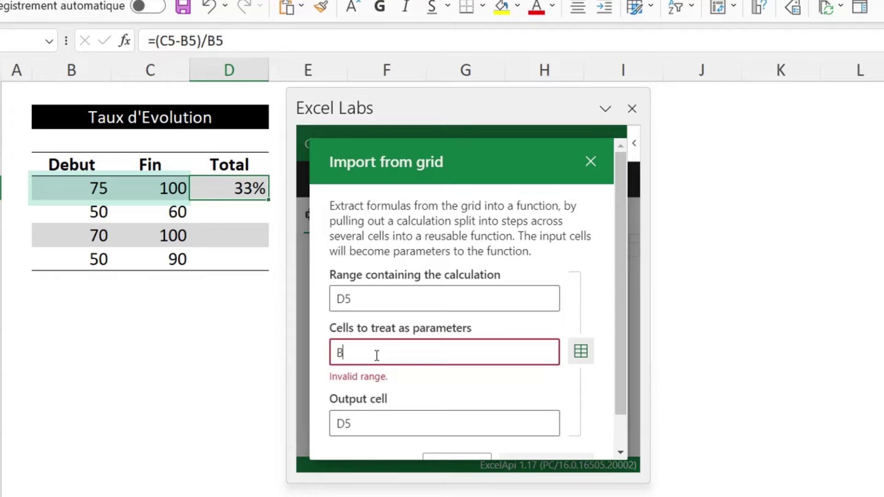
pyautogui.write('5:')
pyautogui.write('C')
pyautogui.write('5')
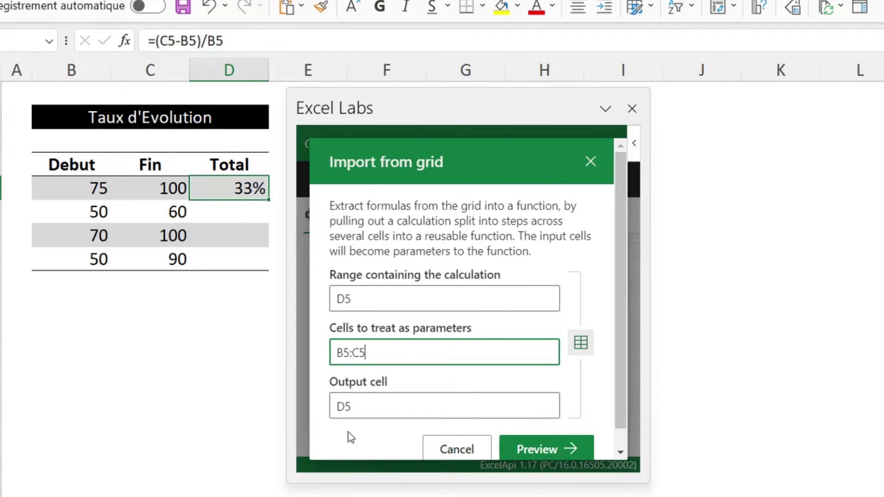
pyautogui.click(571, 448)
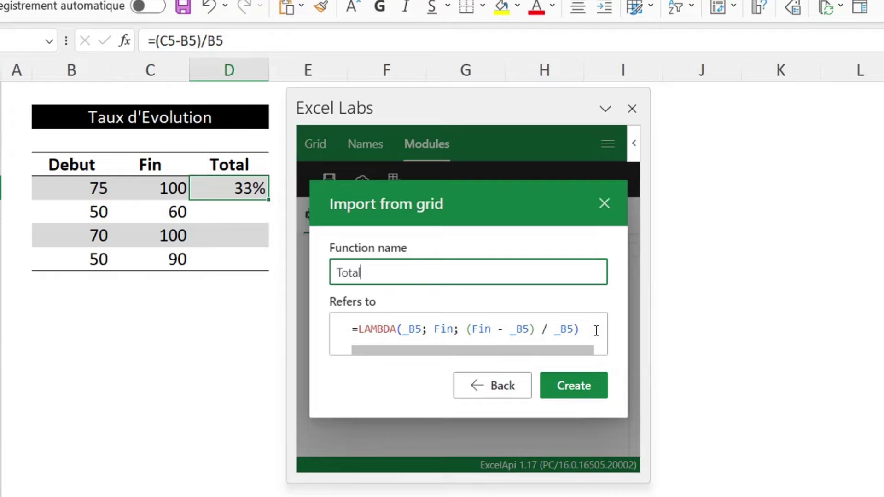
# Step: Rename every occurrence of the _B5 parameter to debut
pyautogui.click(443, 330)
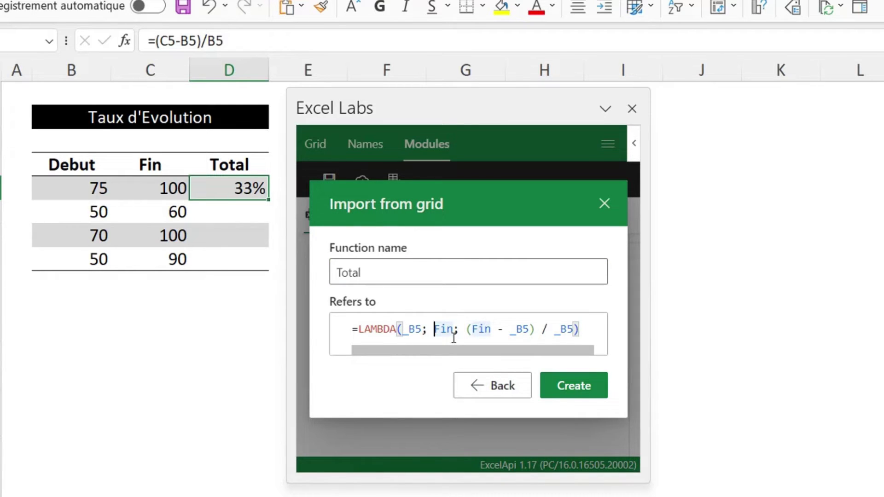
pyautogui.click(419, 329)
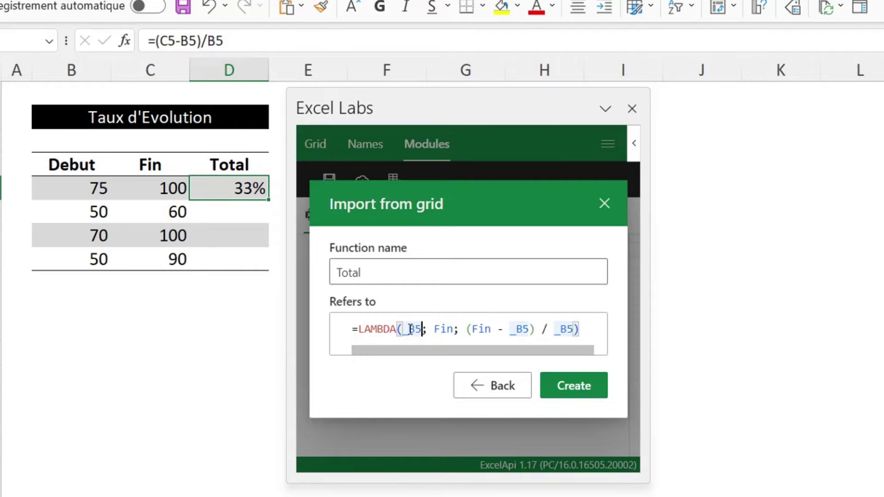
pyautogui.rightClick(410, 329)
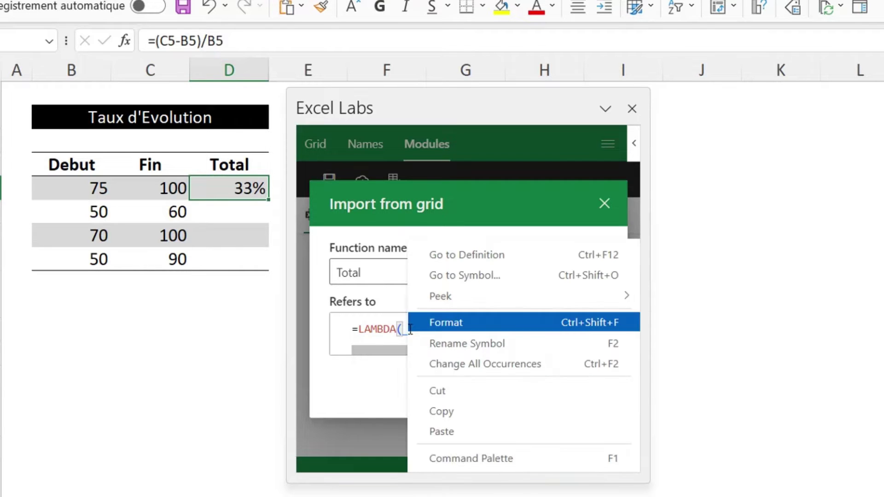
pyautogui.click(432, 366)
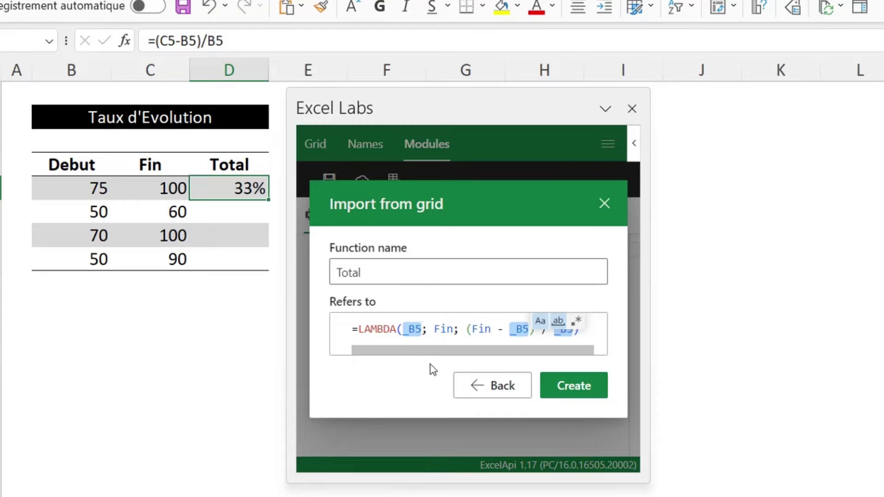
pyautogui.write('debut')
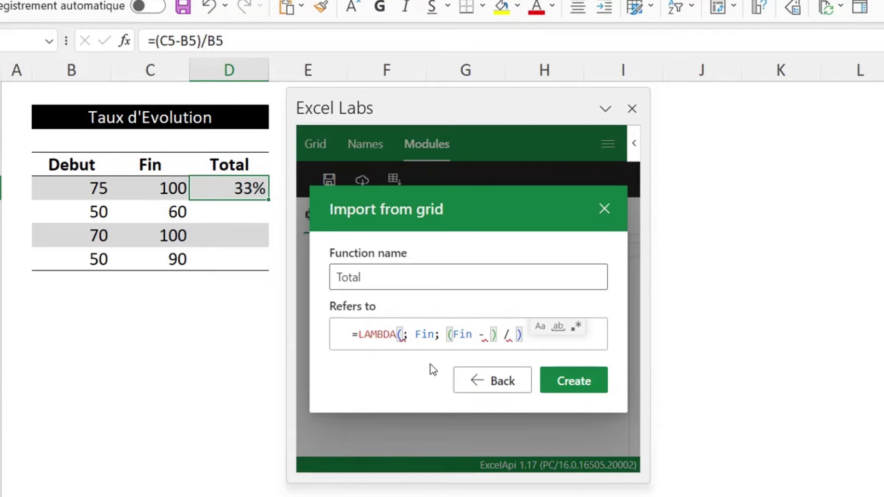
# Step: Rename the function from Total to Tx_evolution
pyautogui.click(381, 271)
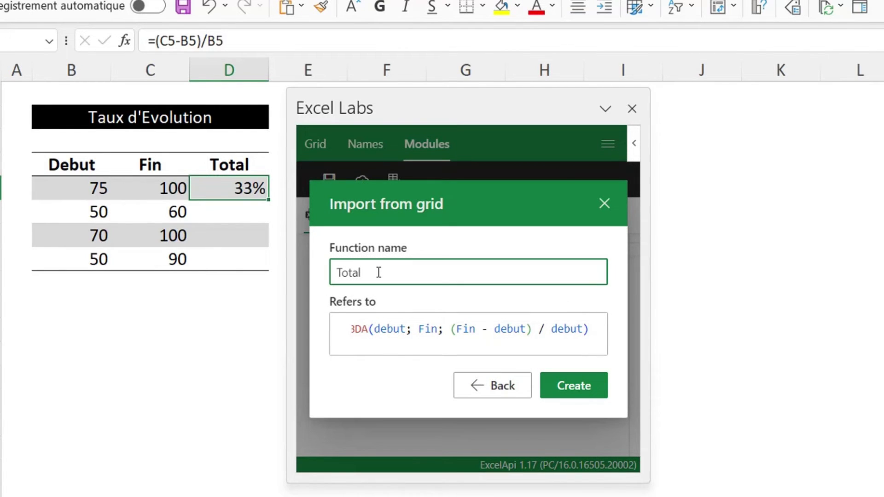
pyautogui.press('BackSpace')
pyautogui.press('BackSpace')
pyautogui.press('BackSpace')
pyautogui.write('x_e')
pyautogui.write('volution')
# Step: Create and save Tx_evolution, then enter =Tx_evolution(B6;C6) in D6
pyautogui.click(580, 393)
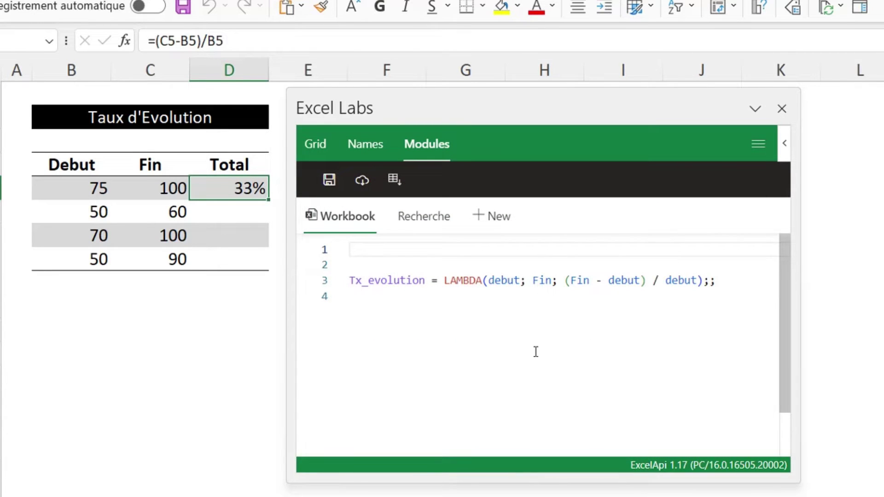
pyautogui.click(329, 181)
pyautogui.click(229, 212)
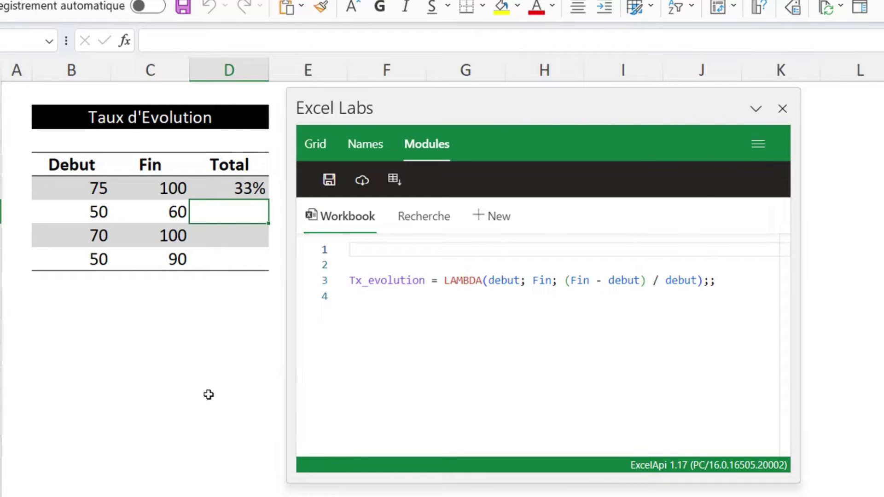
pyautogui.write('=tx')
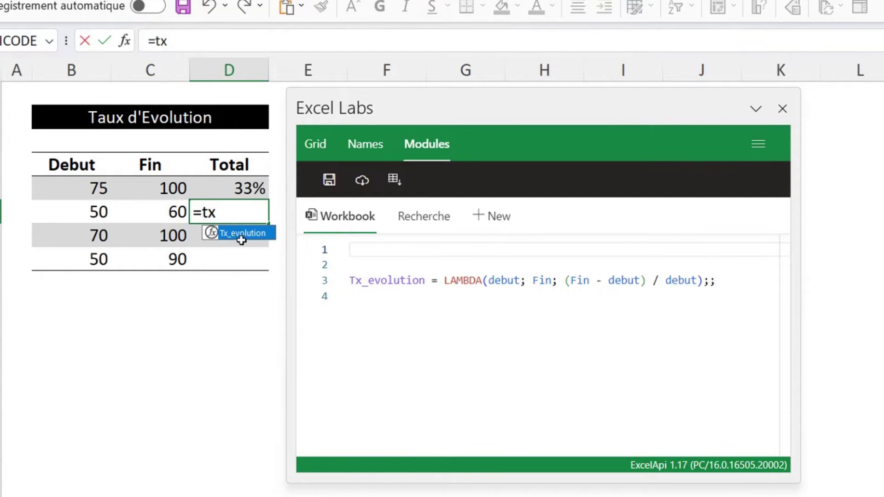
pyautogui.doubleClick(242, 240)
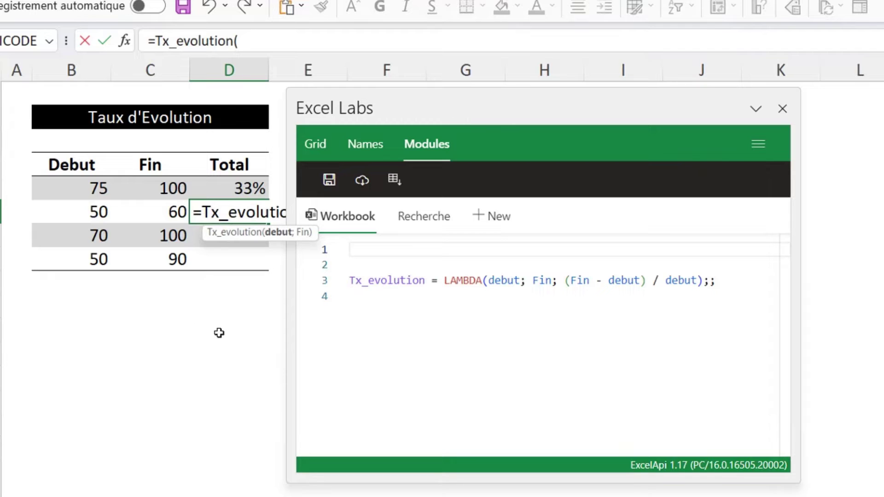
pyautogui.click(67, 211)
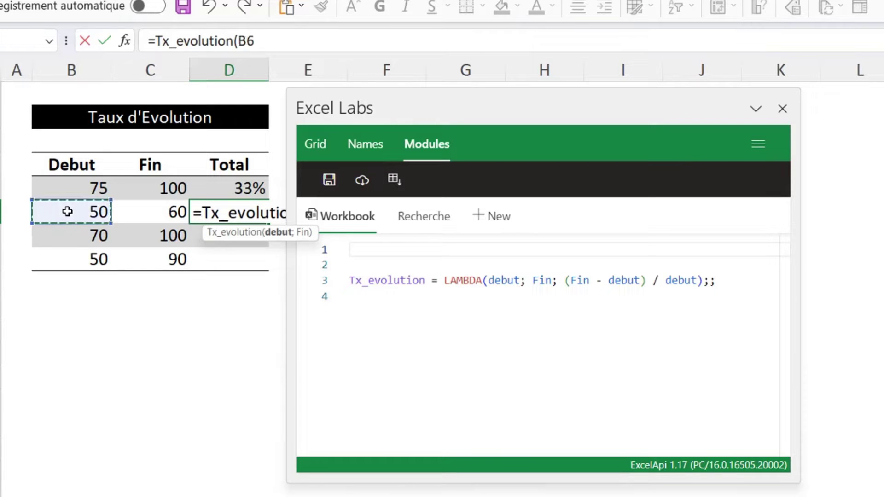
pyautogui.write(';')
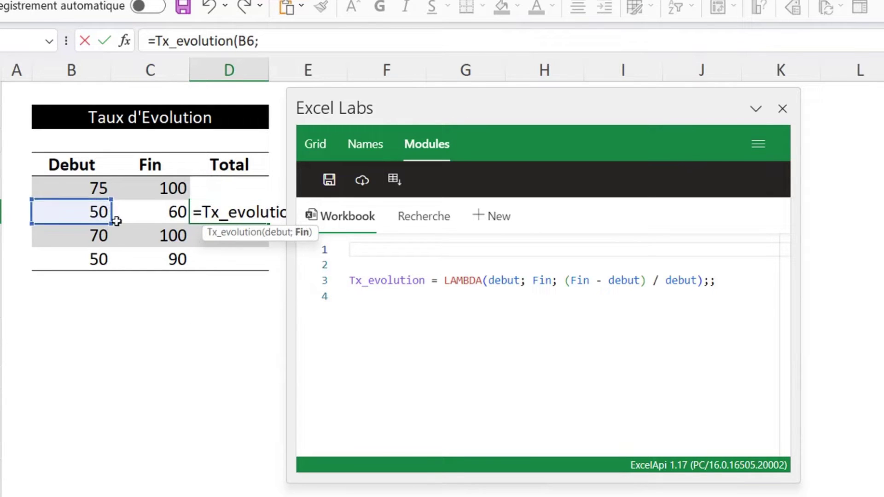
pyautogui.click(154, 211)
pyautogui.moveTo(544, 102); pyautogui.dragTo(668, 98)
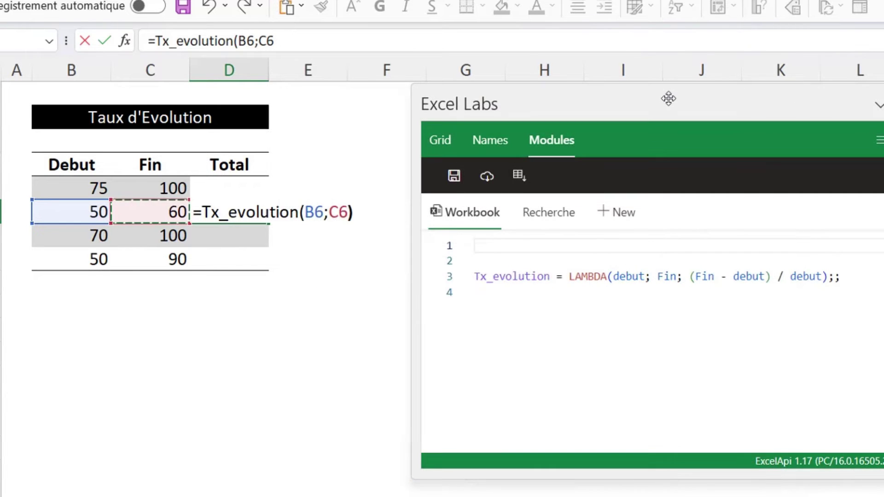
pyautogui.write(')')
pyautogui.press('Return')
# Step: Copy the D6 formula down into D7 and D8
pyautogui.rightClick(238, 212)
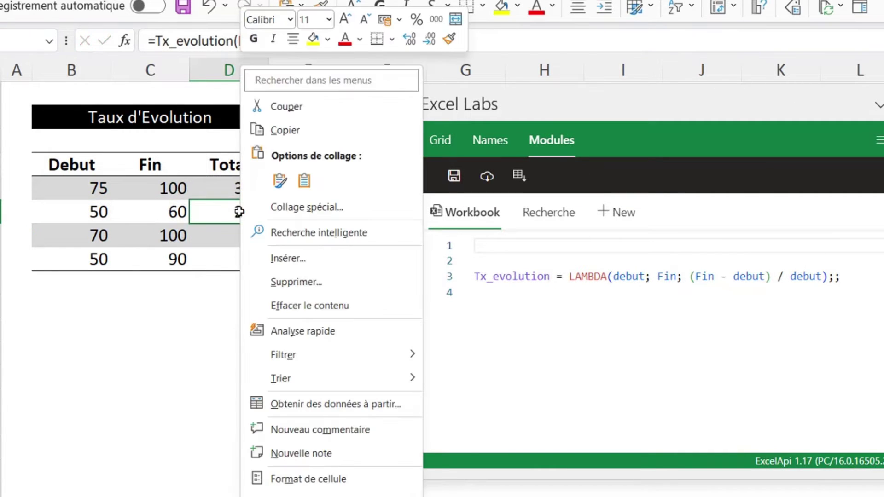
pyautogui.click(275, 143)
pyautogui.moveTo(221, 236); pyautogui.dragTo(222, 259)
pyautogui.hotkey('ctrl', 'v')
pyautogui.press('Escape')
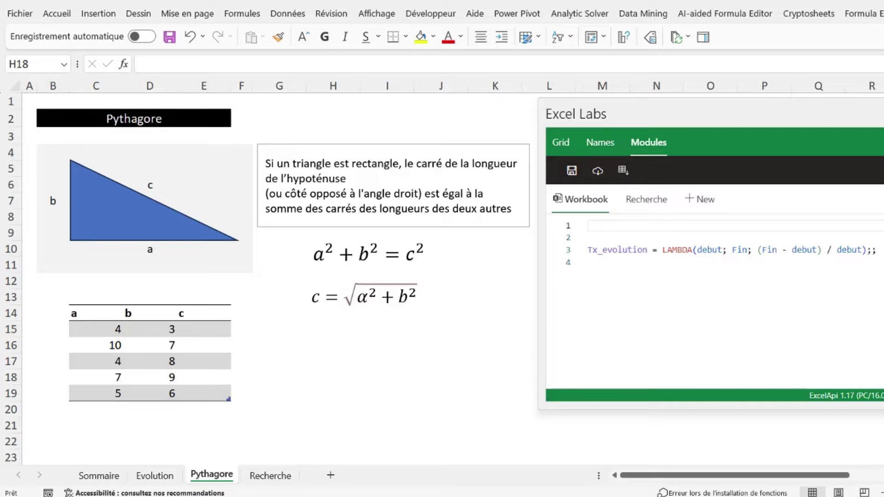
# Step: Enter =RACINE(C15^2+D15^2) in E15, returning 5,00 for sides 4 and 3
pyautogui.click(325, 302)
pyautogui.click(199, 333)
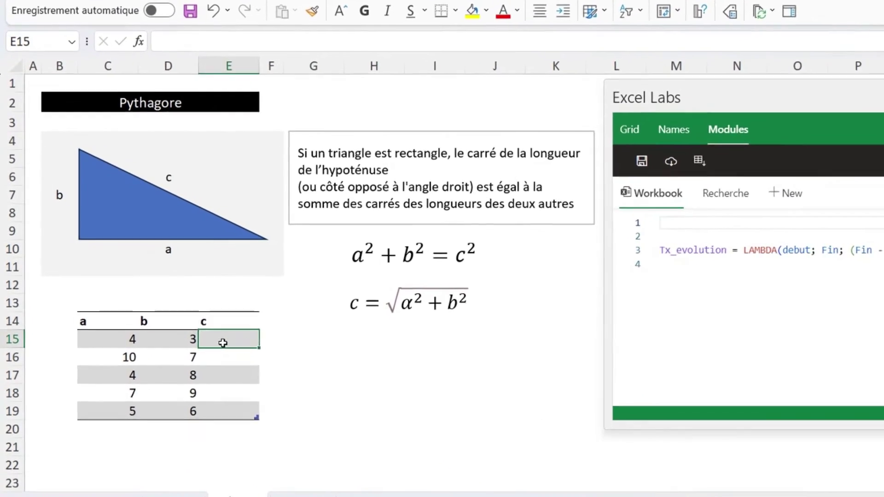
pyautogui.write('=')
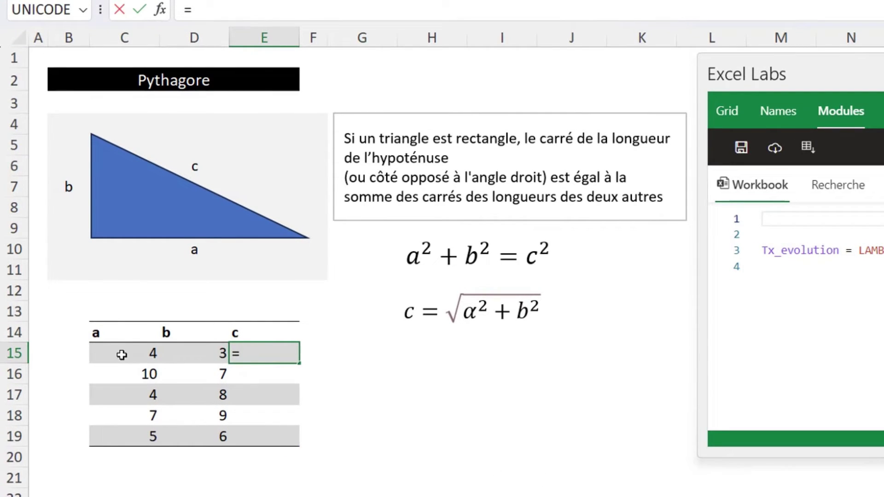
pyautogui.click(122, 355)
pyautogui.write('^2')
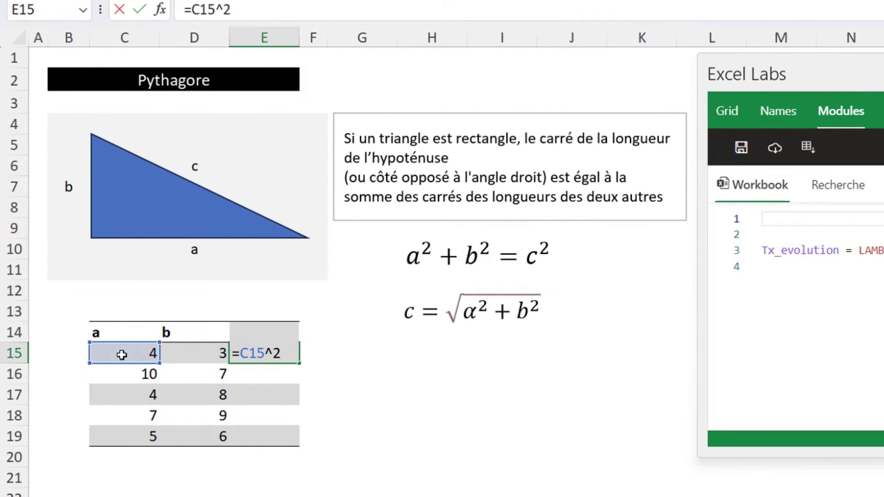
pyautogui.write('+')
pyautogui.click(187, 354)
pyautogui.write('^2)')
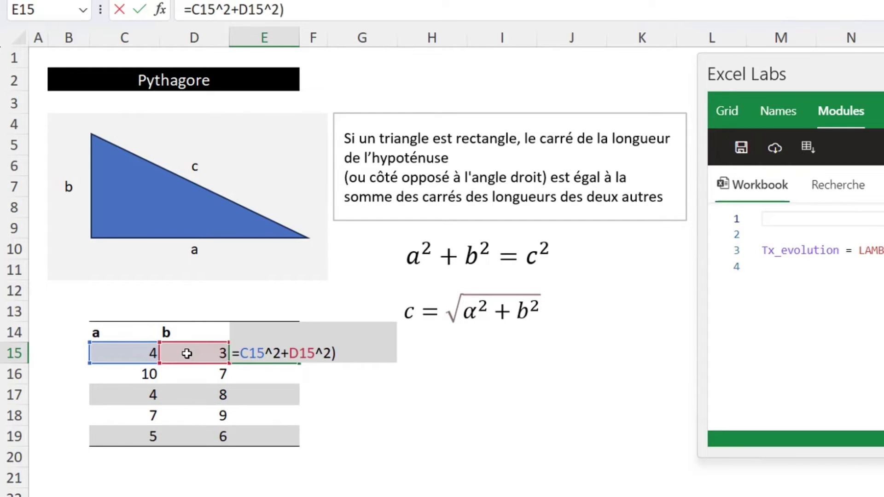
pyautogui.click(239, 354)
pyautogui.write('(ra')
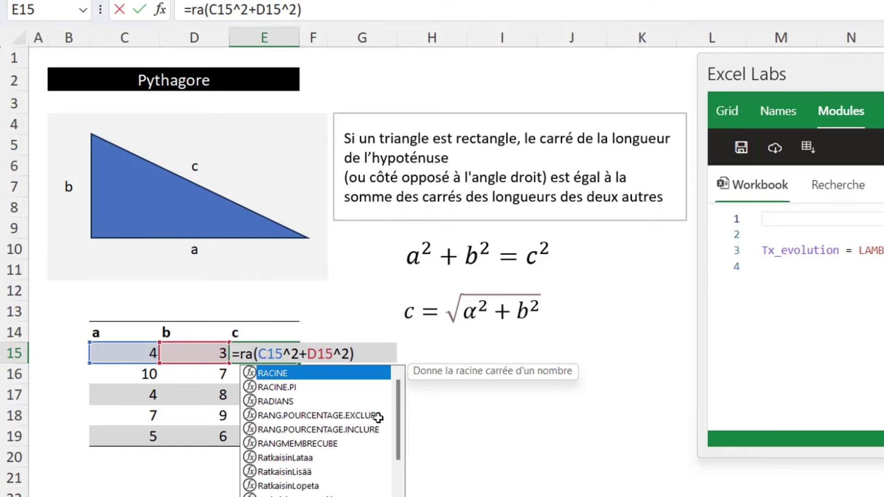
pyautogui.doubleClick(277, 373)
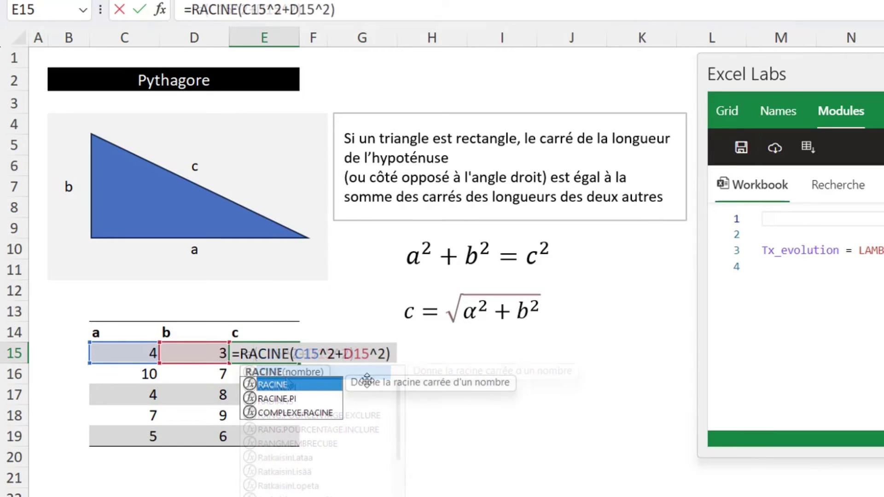
pyautogui.click(391, 354)
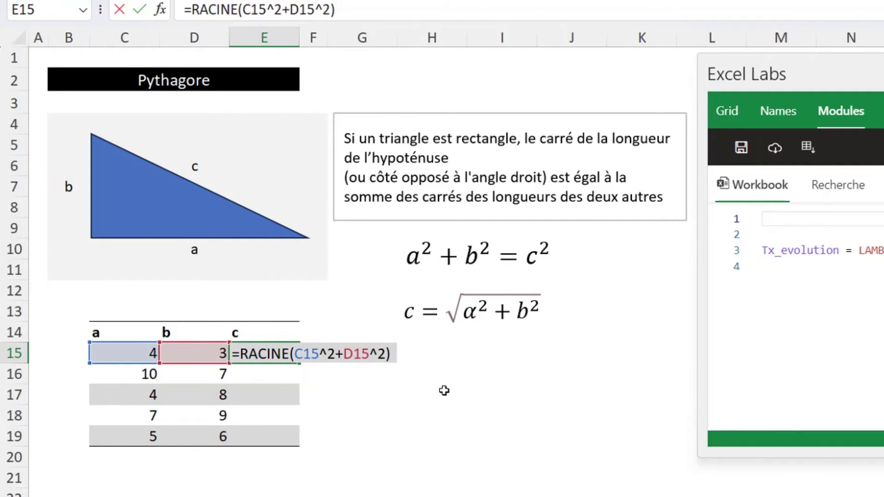
pyautogui.press('Return')
pyautogui.press('Up')
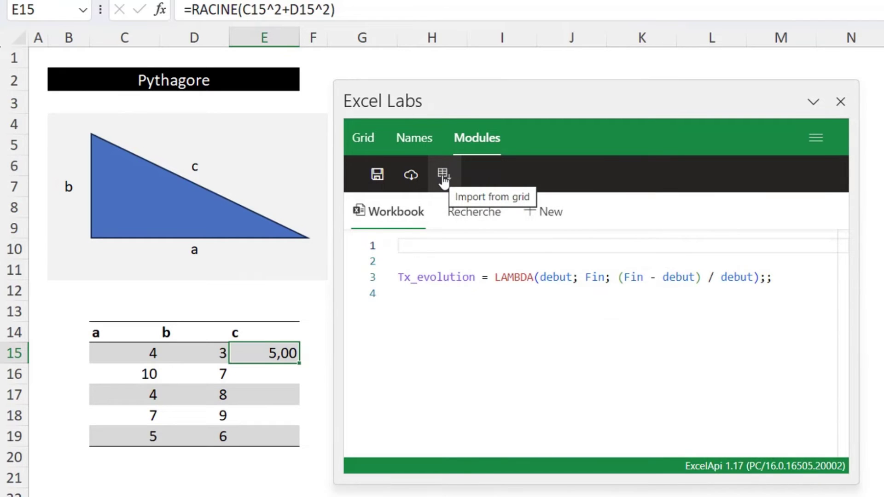
# Step: Import E15's formula as a function with parameters C15:D15 and preview the LAMBDA
pyautogui.click(443, 177)
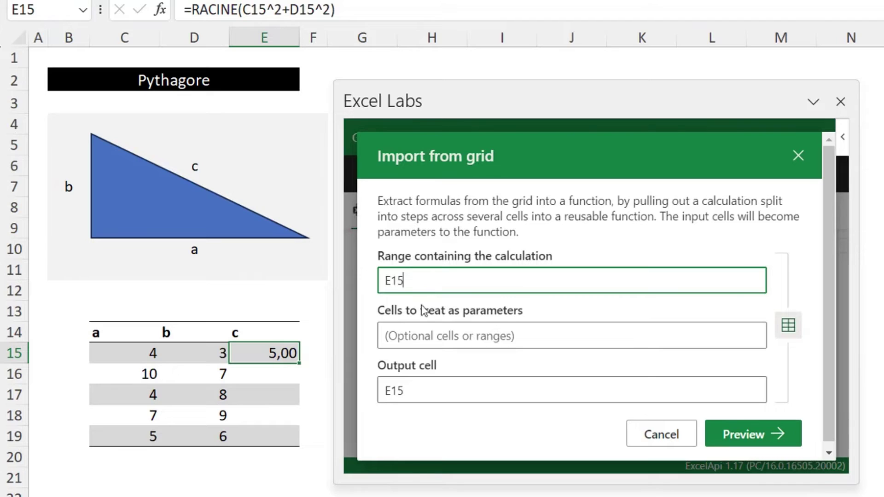
pyautogui.click(424, 336)
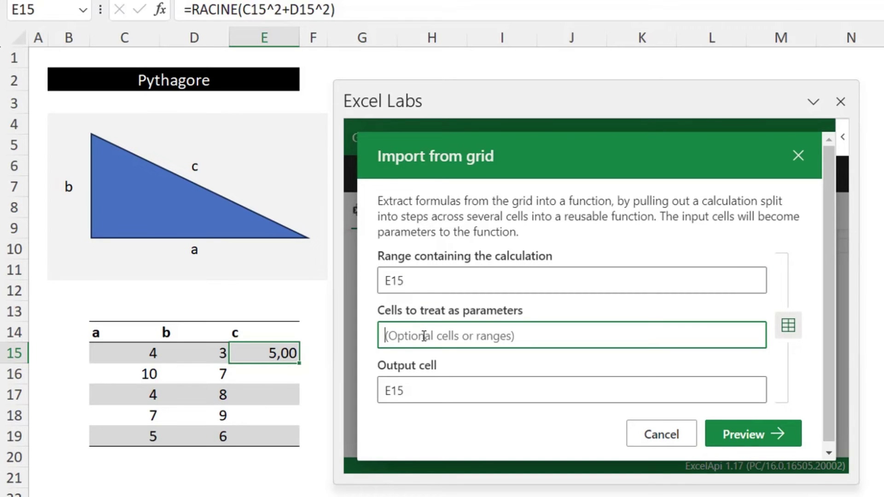
pyautogui.write('C')
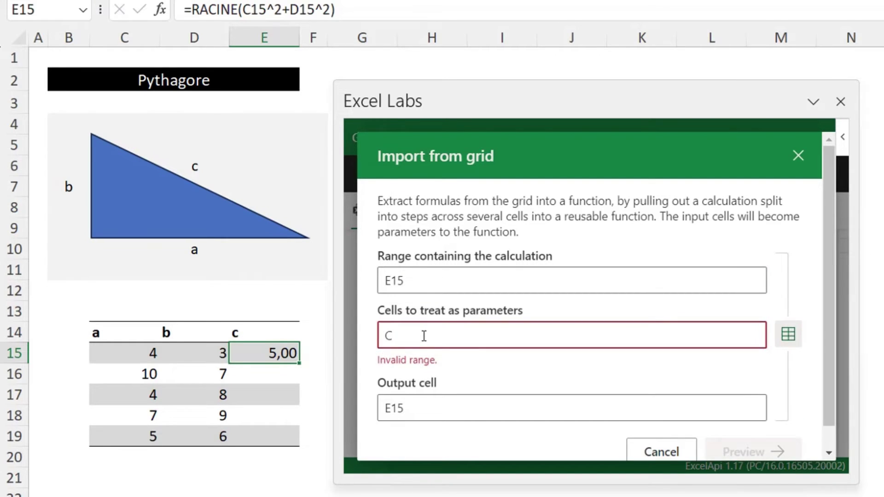
pyautogui.write('15:')
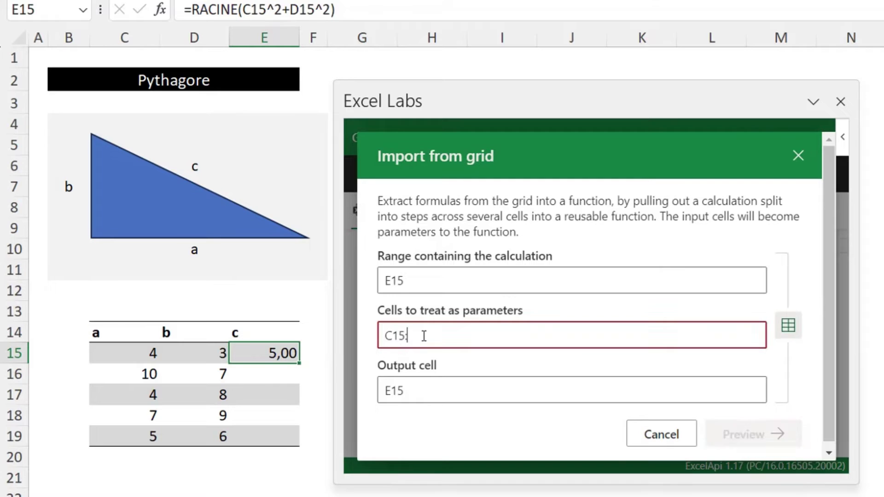
pyautogui.write('D')
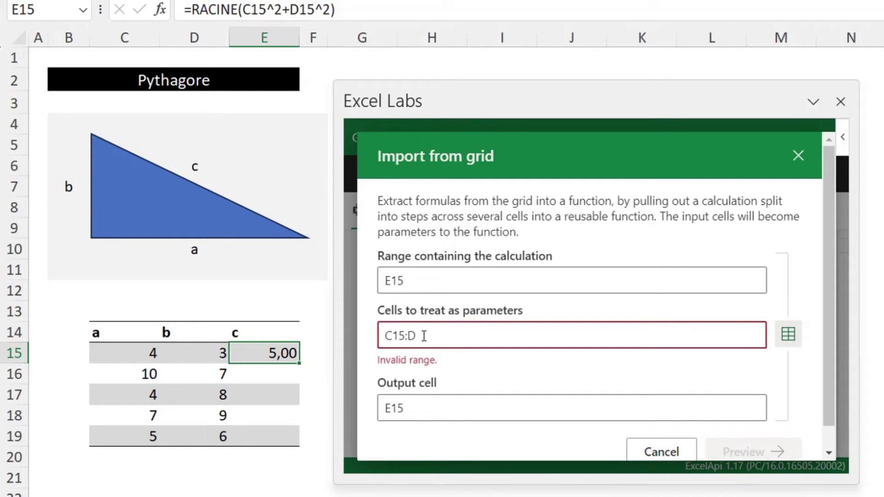
pyautogui.write('15')
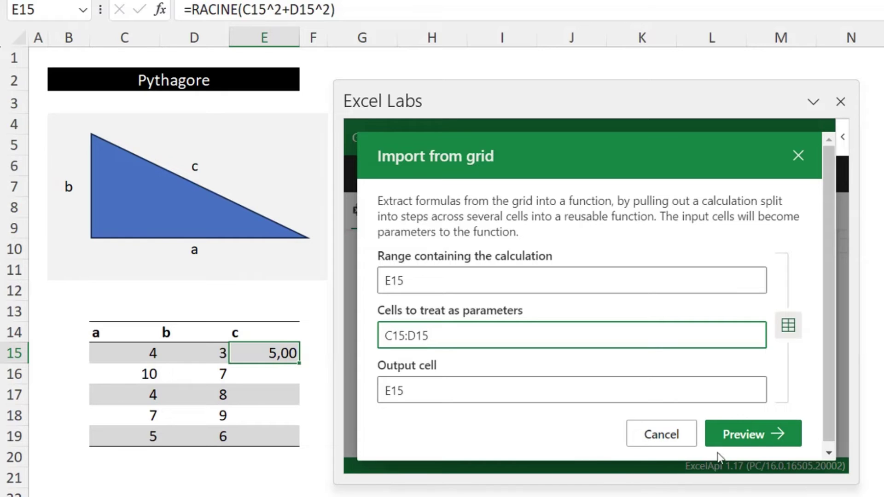
pyautogui.click(778, 434)
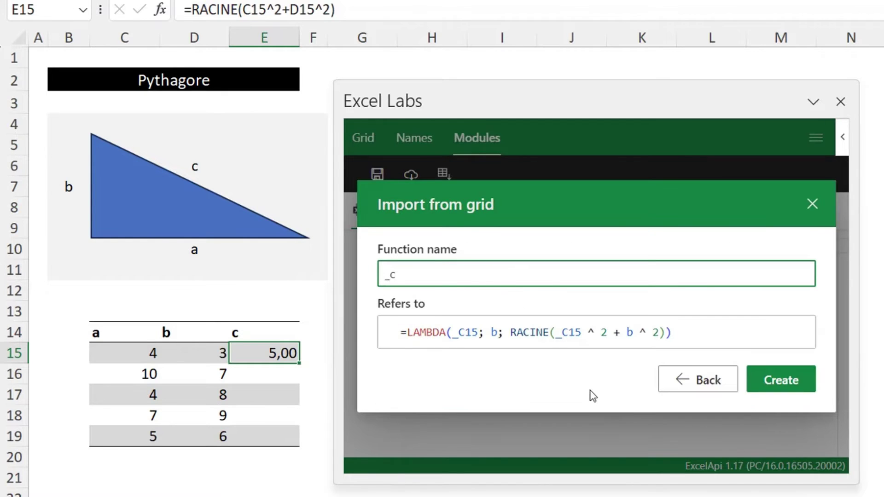
# Step: Rename every occurrence of the _C15 parameter to a
pyautogui.click(479, 335)
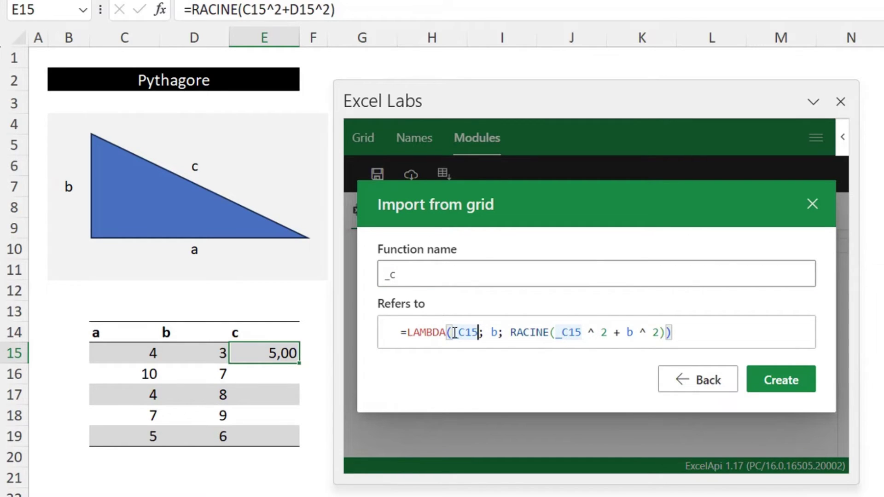
pyautogui.rightClick(455, 333)
pyautogui.click(480, 363)
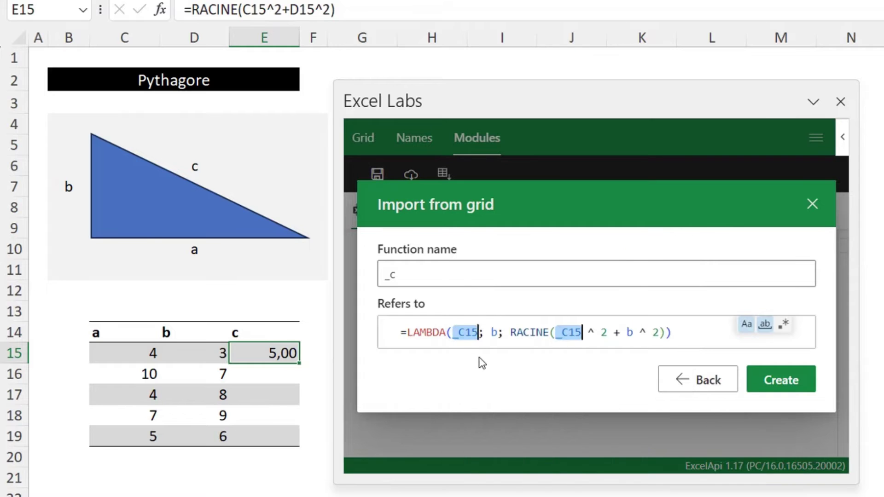
pyautogui.press('BackSpace')
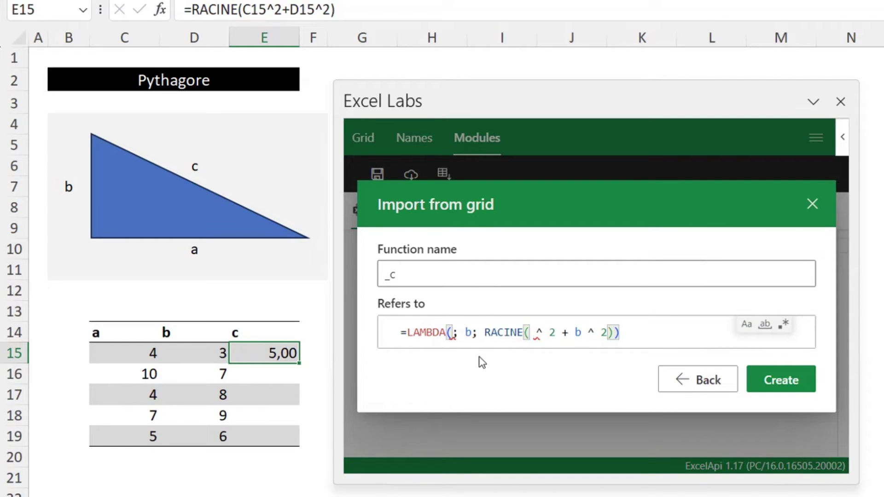
pyautogui.write('a')
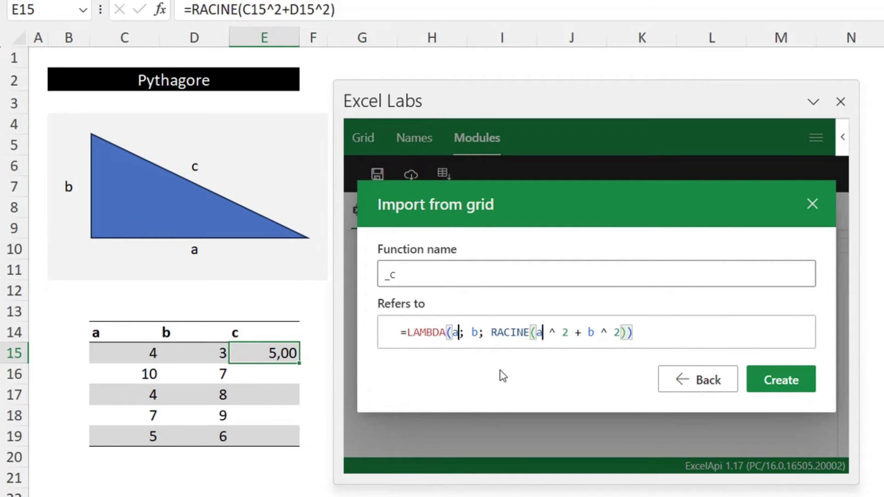
# Step: Name the function Pythagore and create it
pyautogui.click(404, 273)
pyautogui.press('BackSpace')
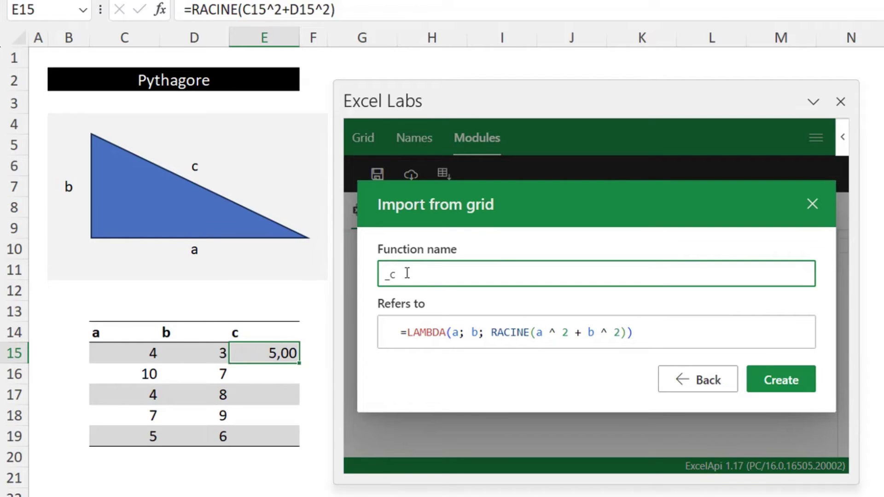
pyautogui.press('BackSpace')
pyautogui.write('Pythagore')
pyautogui.click(788, 386)
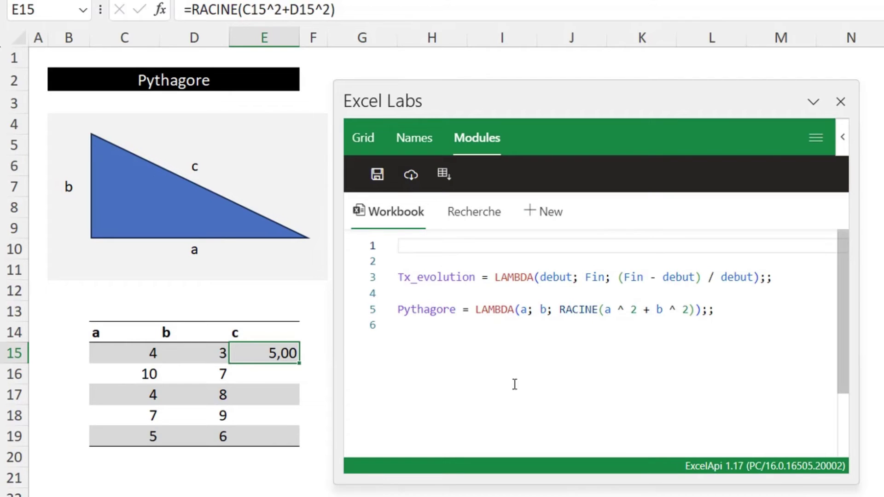
# Step: Enter =Pythagore(C16;D16) in E16
pyautogui.click(271, 376)
pyautogui.write('=')
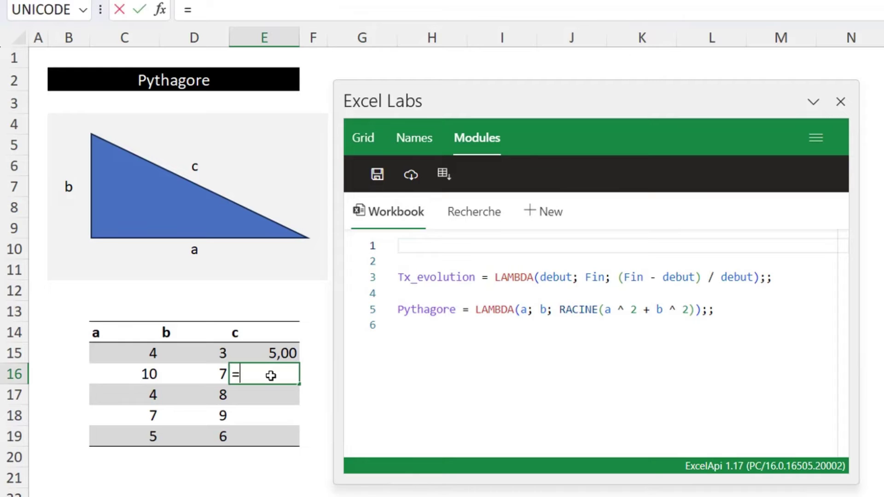
pyautogui.write('py')
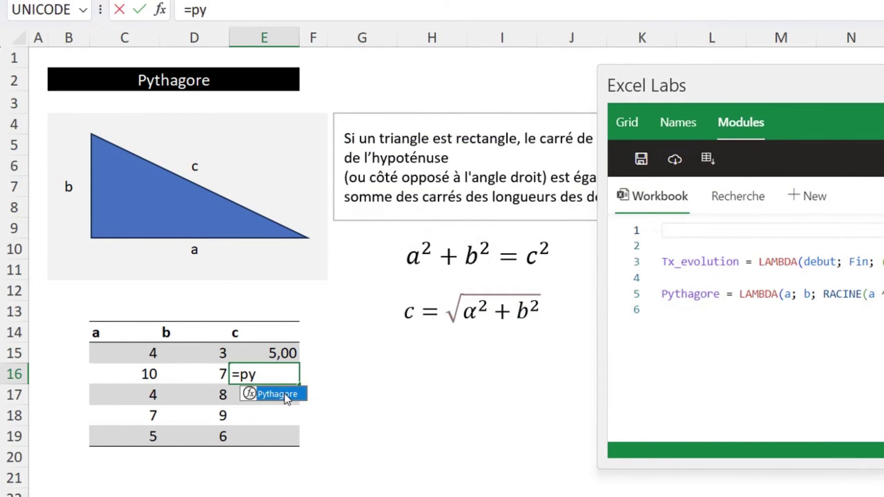
pyautogui.doubleClick(284, 394)
pyautogui.click(120, 373)
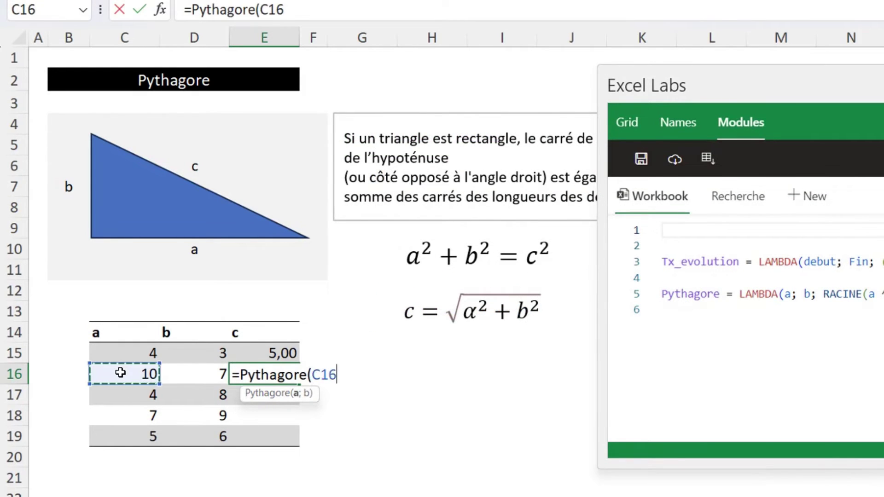
pyautogui.write(';')
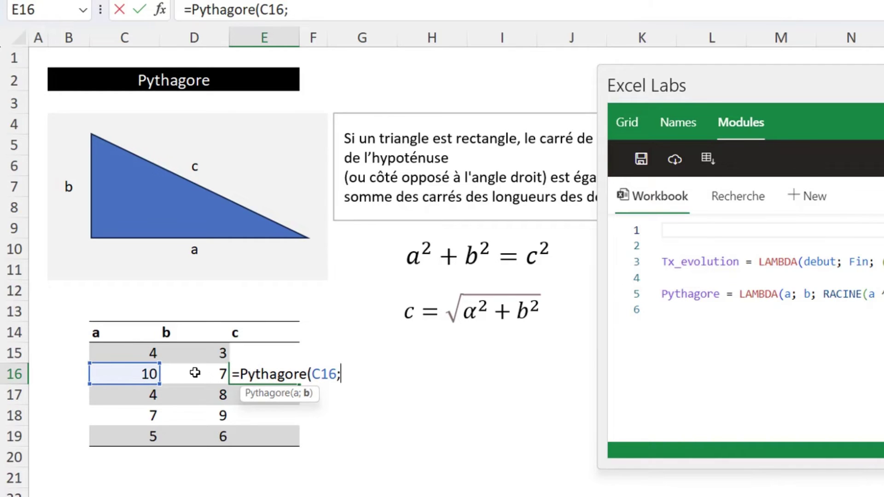
pyautogui.click(197, 374)
pyautogui.write(')')
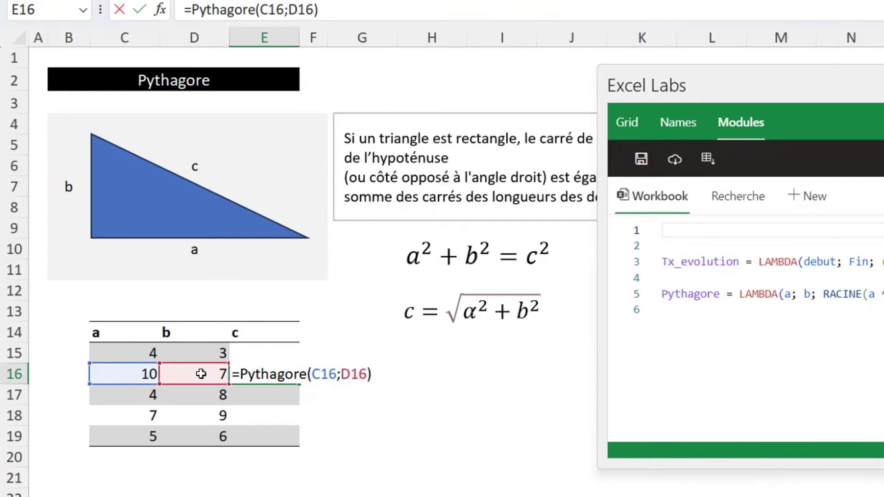
pyautogui.press('Return')
# Step: Copy the E16 formula into E17:E19
pyautogui.click(279, 374)
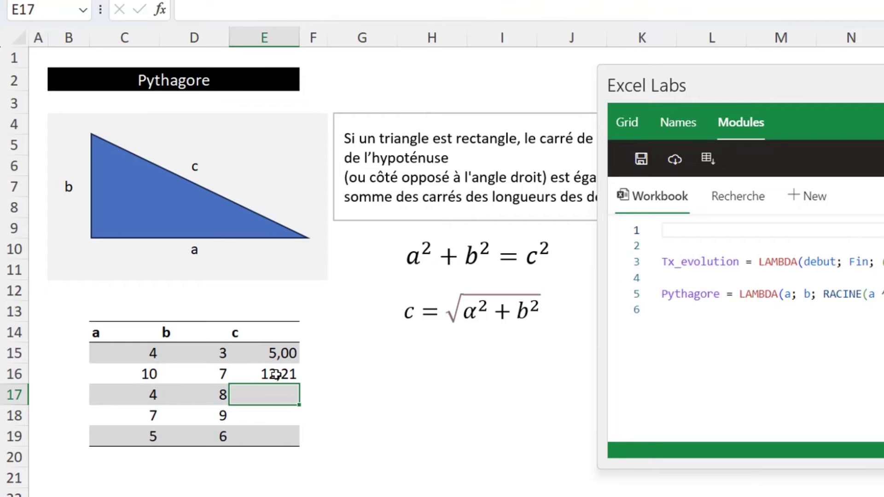
pyautogui.rightClick(280, 374)
pyautogui.click(326, 96)
pyautogui.click(271, 394)
pyautogui.moveTo(271, 394); pyautogui.dragTo(268, 433)
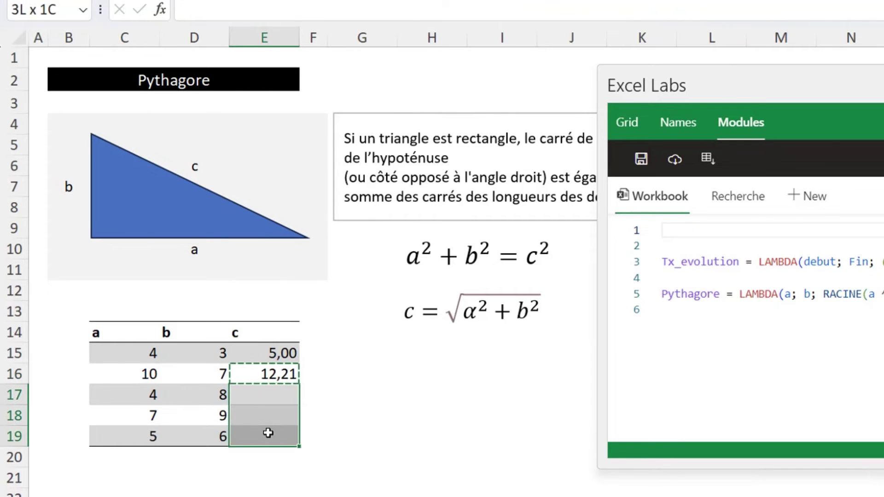
pyautogui.rightClick(268, 433)
pyautogui.click(288, 14)
pyautogui.click(460, 395)
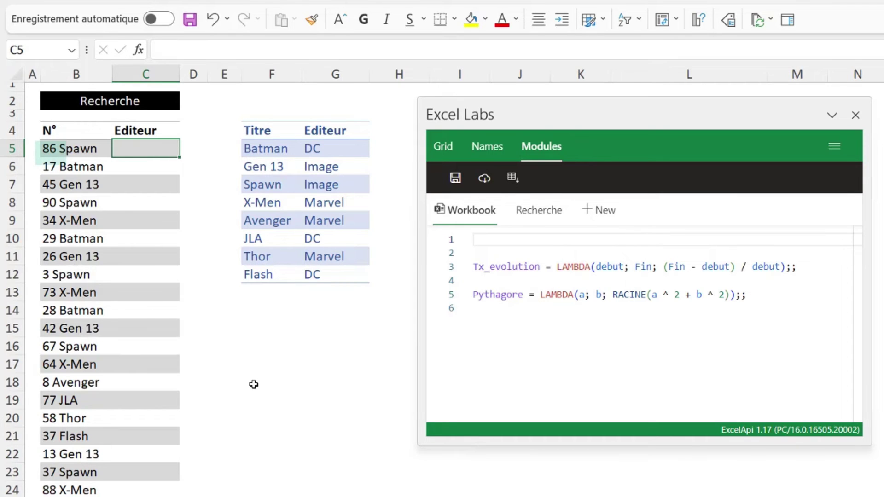
# Step: Enter =TEXTE.APRES(B5;" ") in C5 to extract the title text after the number
pyautogui.write('=')
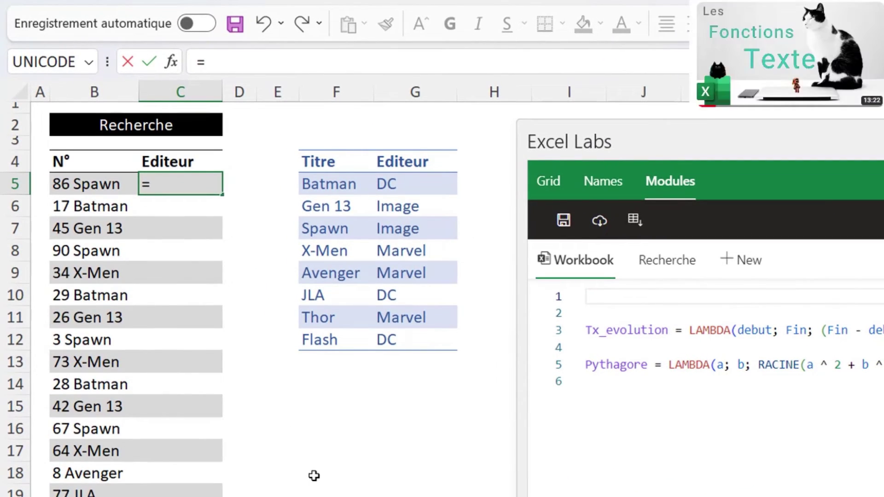
pyautogui.write('TEXTE.APRES(')
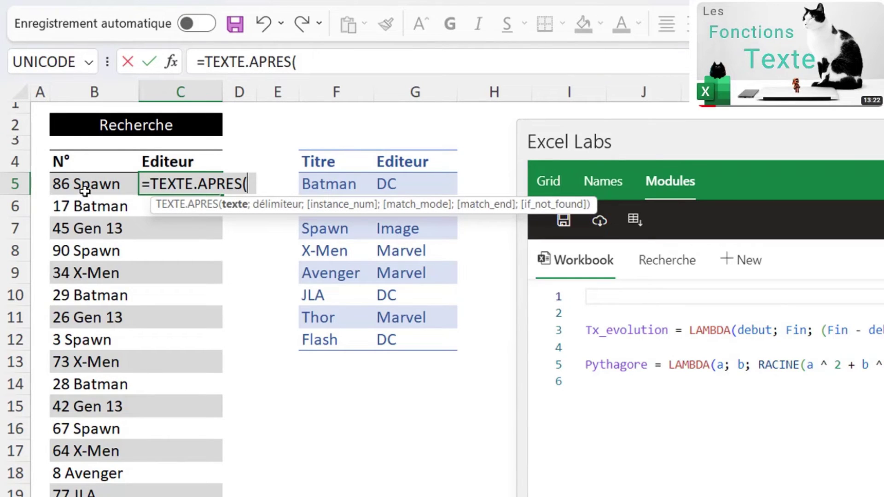
pyautogui.click(82, 186)
pyautogui.write(';')
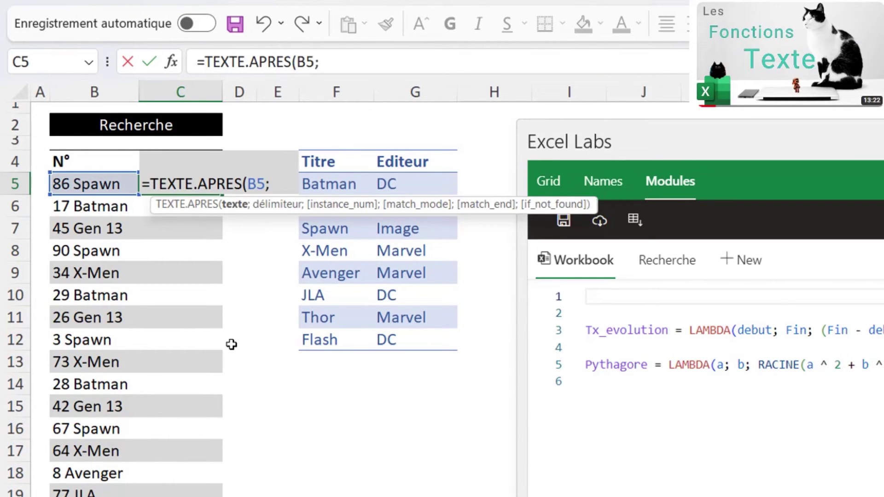
pyautogui.write('" ')
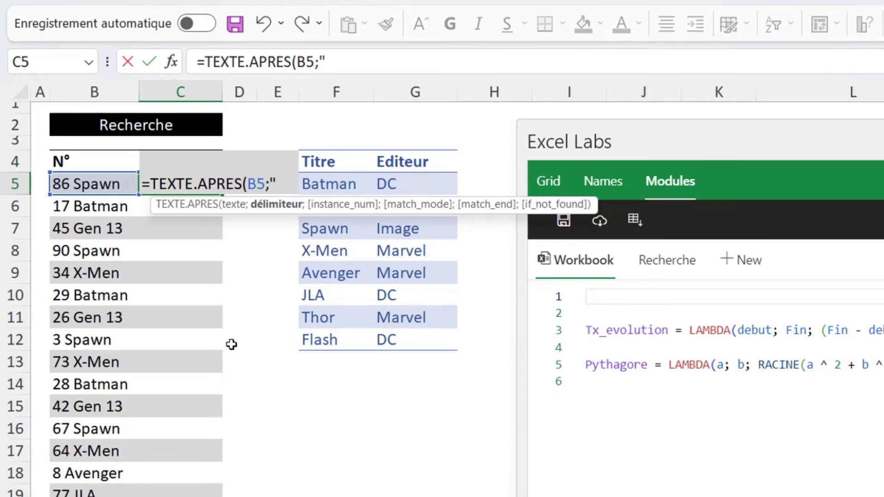
pyautogui.write('"')
pyautogui.press('Return')
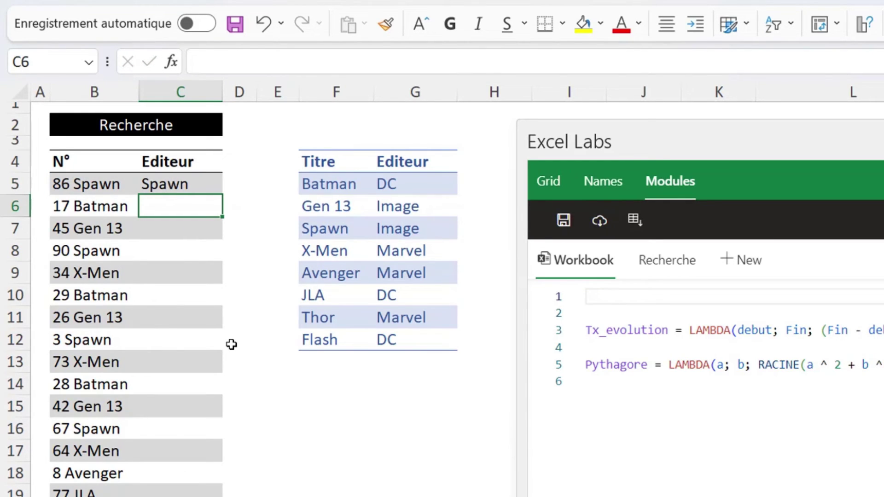
pyautogui.press('Up')
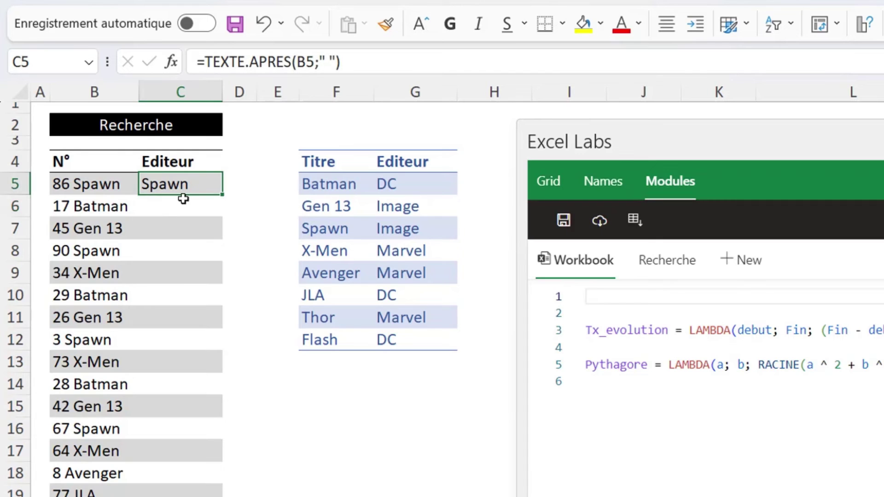
# Step: Wrap it in RECHERCHEX, searching titles F5:F12 and returning publishers from G5:G12
pyautogui.click(205, 61)
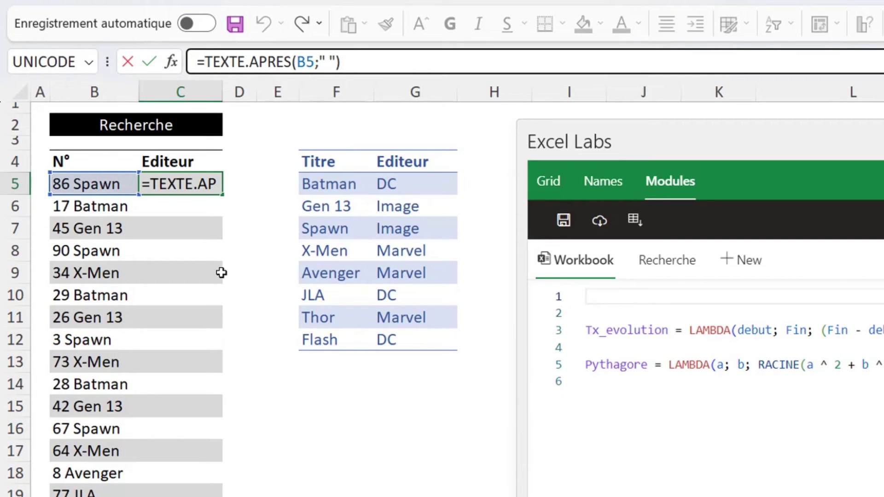
pyautogui.write('RECHERCHEX(')
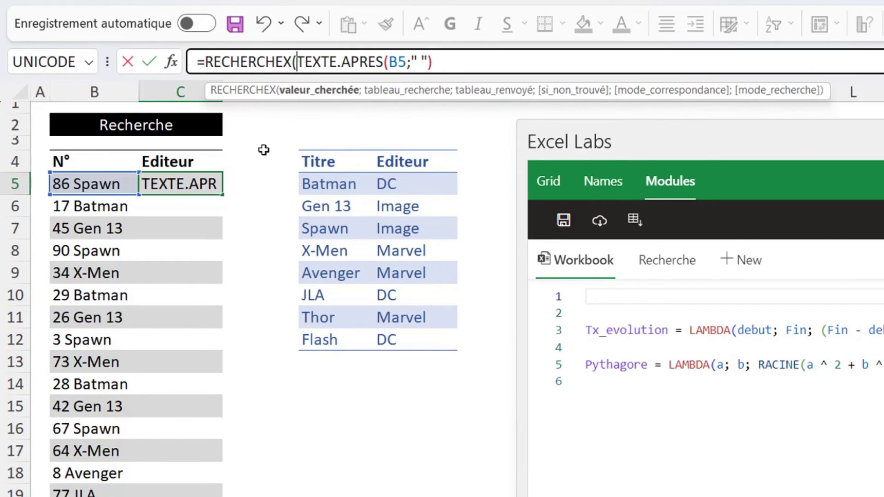
pyautogui.click(442, 63)
pyautogui.write(';')
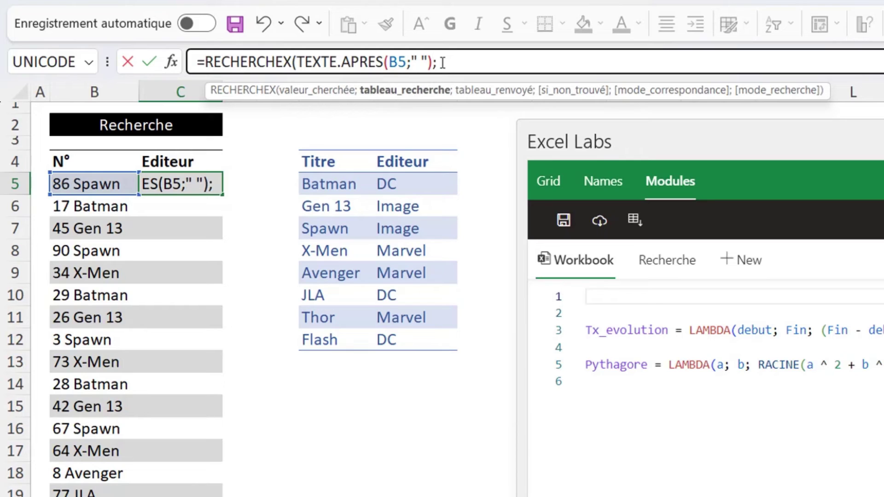
pyautogui.click(336, 180)
pyautogui.moveTo(335, 199); pyautogui.dragTo(317, 332)
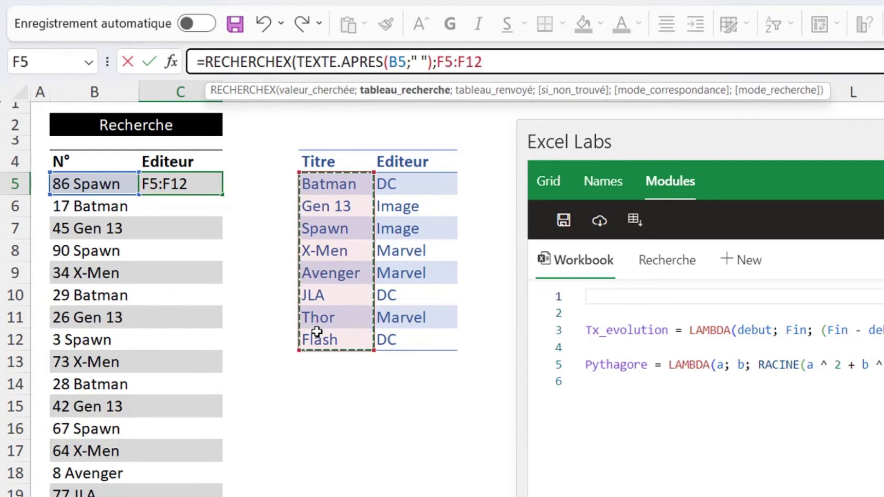
pyautogui.write(';')
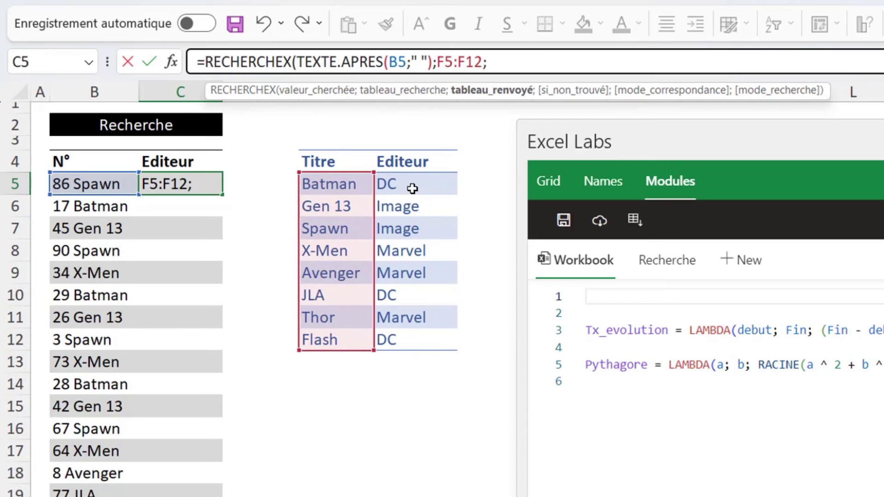
pyautogui.moveTo(412, 189); pyautogui.dragTo(402, 338)
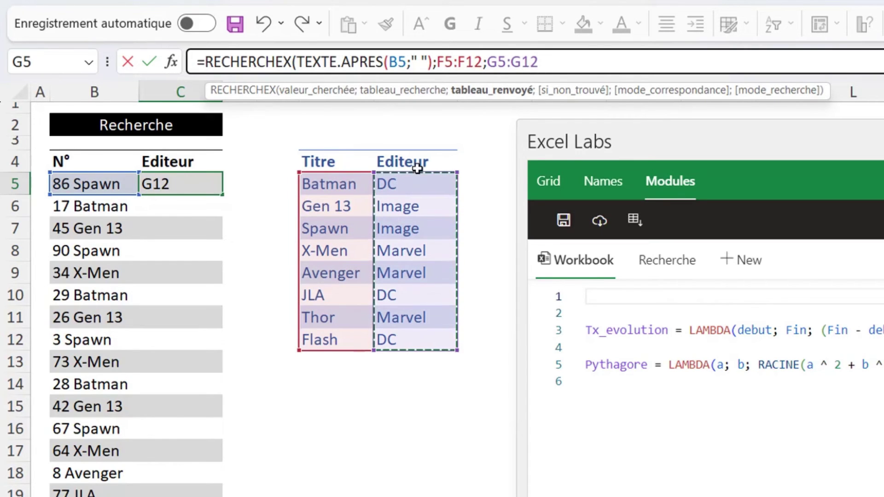
# Step: Lock the rows as F$5:F$12 and G$5:G$12, then close and commit the lookup returning Image
pyautogui.click(452, 62)
pyautogui.write('$')
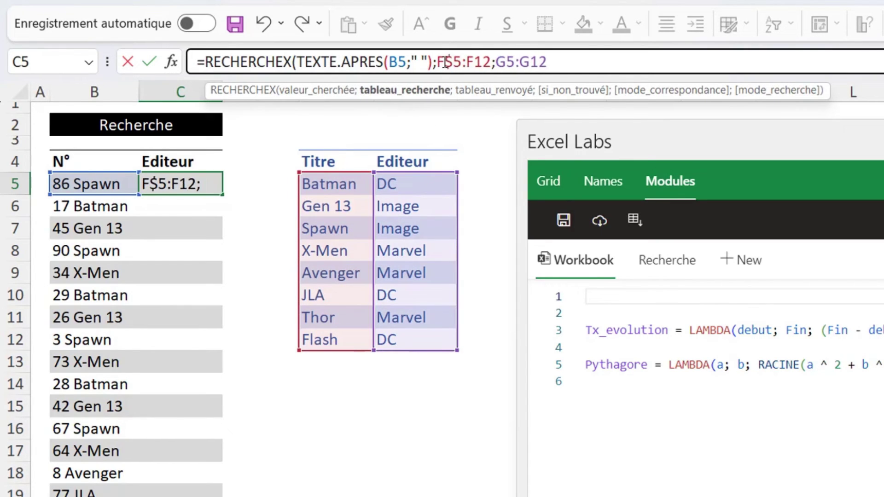
pyautogui.click(473, 62)
pyautogui.write('$')
pyautogui.click(512, 62)
pyautogui.write('$')
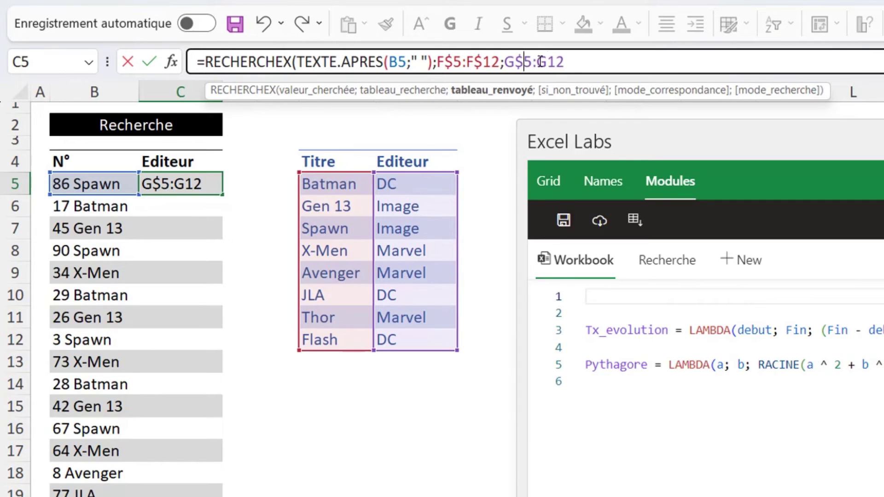
pyautogui.click(547, 62)
pyautogui.write('$')
pyautogui.click(591, 62)
pyautogui.write(')')
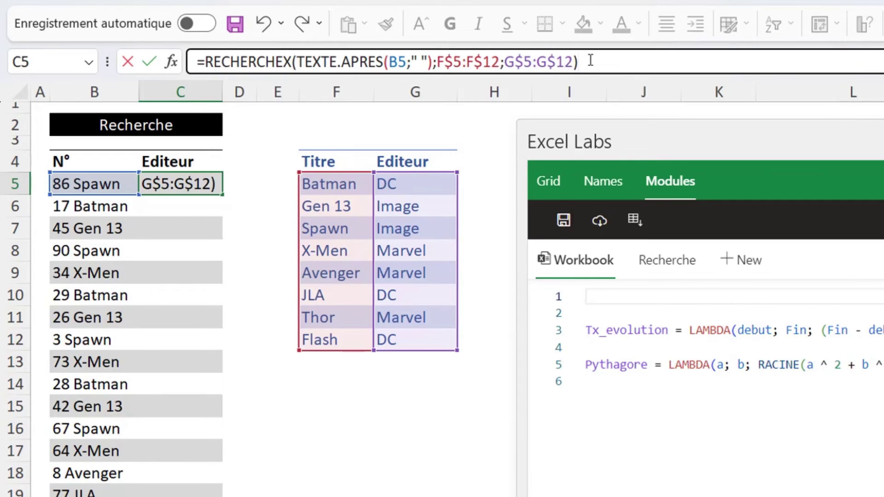
pyautogui.press('Return')
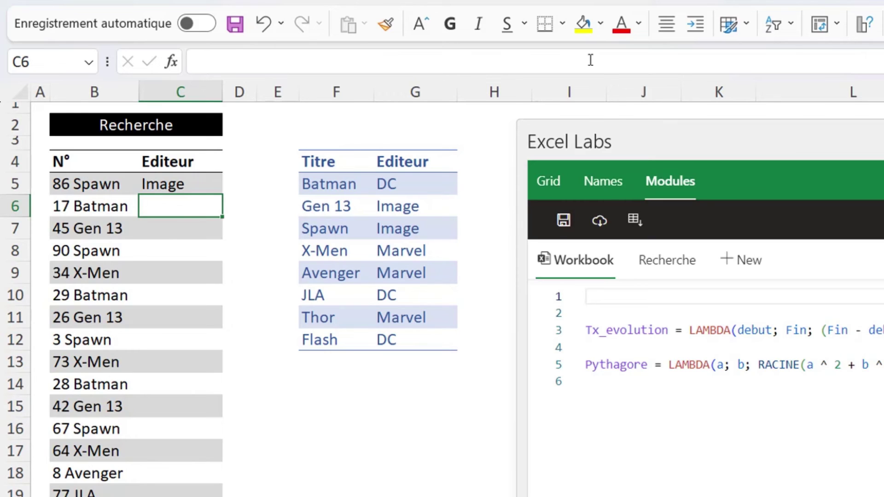
pyautogui.press('Up')
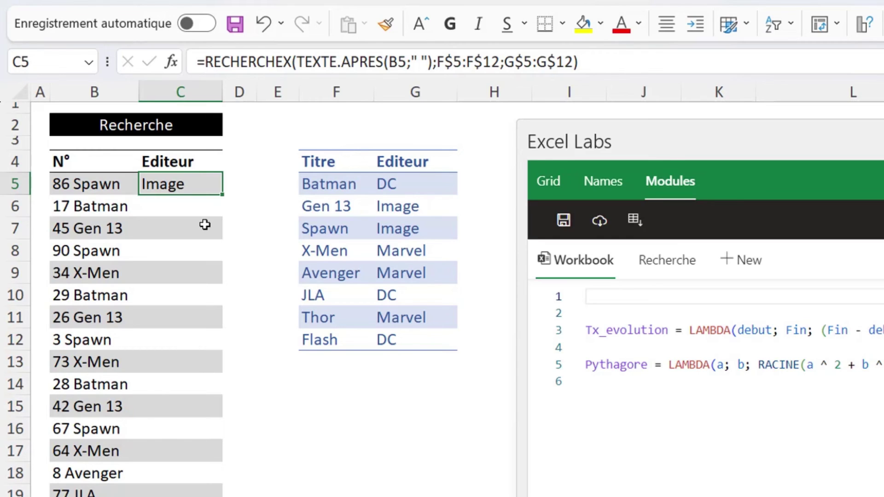
# Step: Import C5's formula from grid with B5 as the parameter and create the Editeur function
pyautogui.moveTo(769, 143)
pyautogui.mouseDown()
pyautogui.moveTo(617, 134)
pyautogui.moveTo(603, 126)
pyautogui.mouseUp()
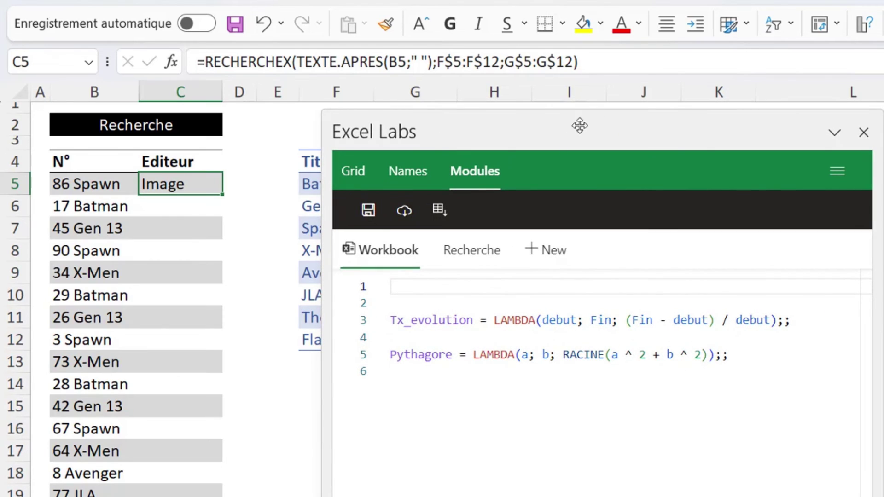
pyautogui.click(439, 212)
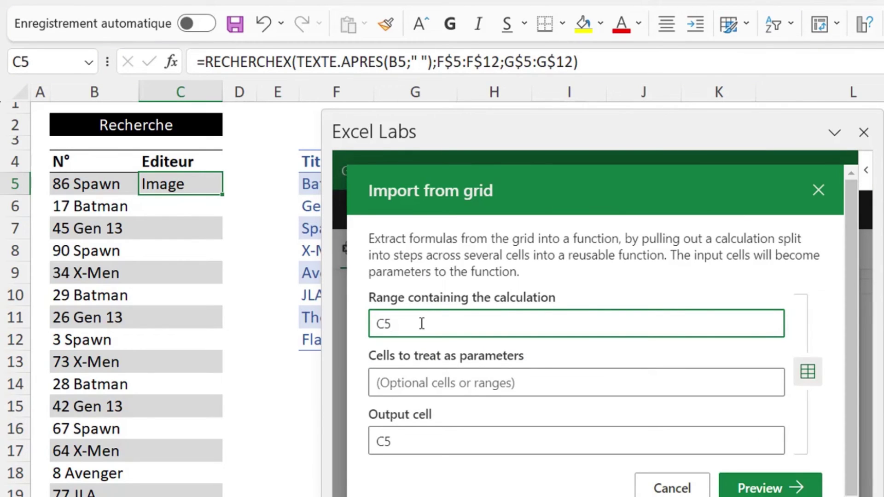
pyautogui.click(408, 384)
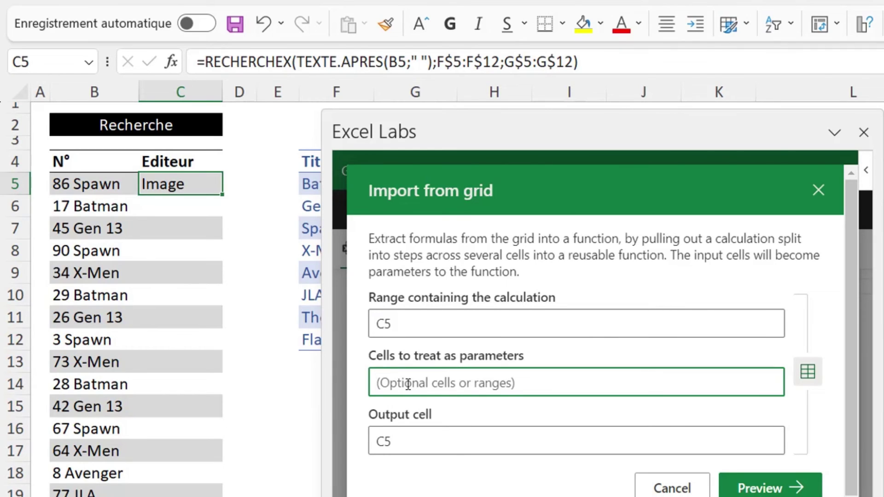
pyautogui.write('B5')
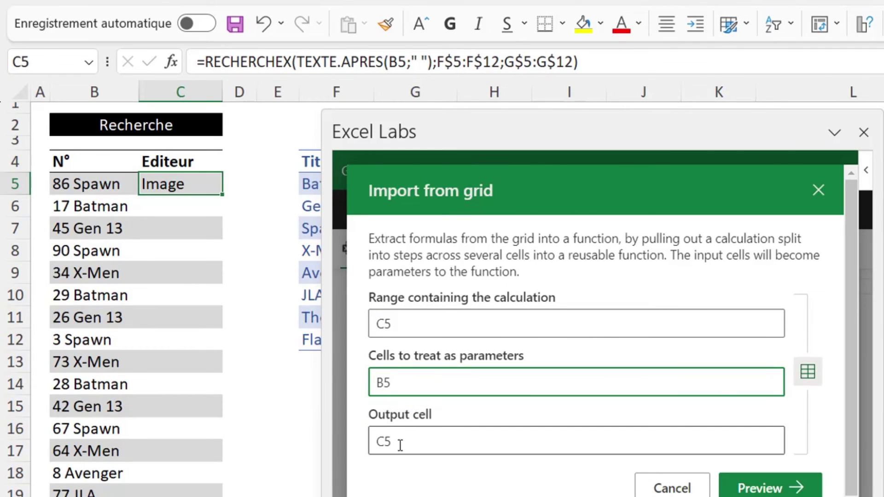
pyautogui.click(783, 488)
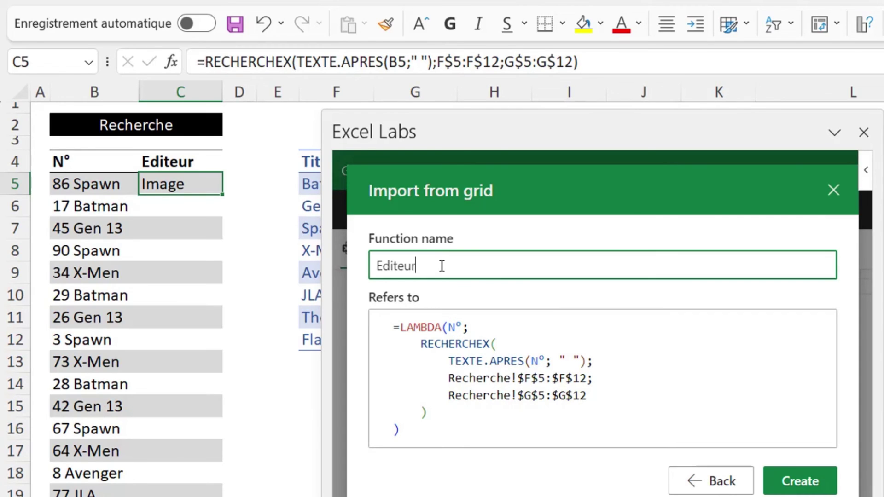
pyautogui.click(802, 490)
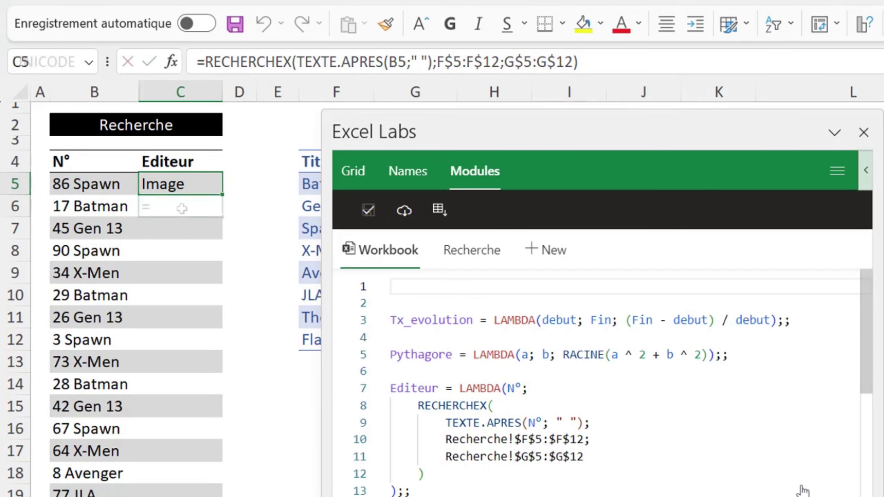
# Step: Enter =Editeur(B6) in C6
pyautogui.click(182, 209)
pyautogui.write('=')
pyautogui.write('E')
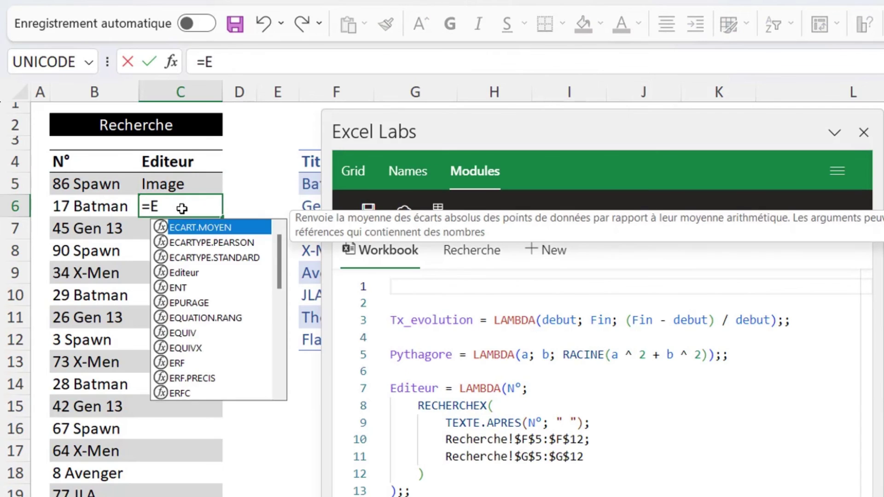
pyautogui.write('d')
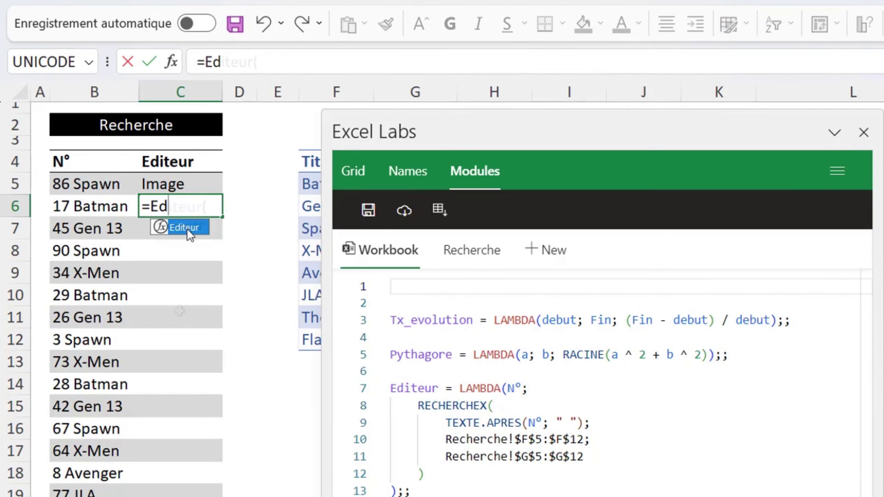
pyautogui.doubleClick(187, 227)
pyautogui.click(74, 206)
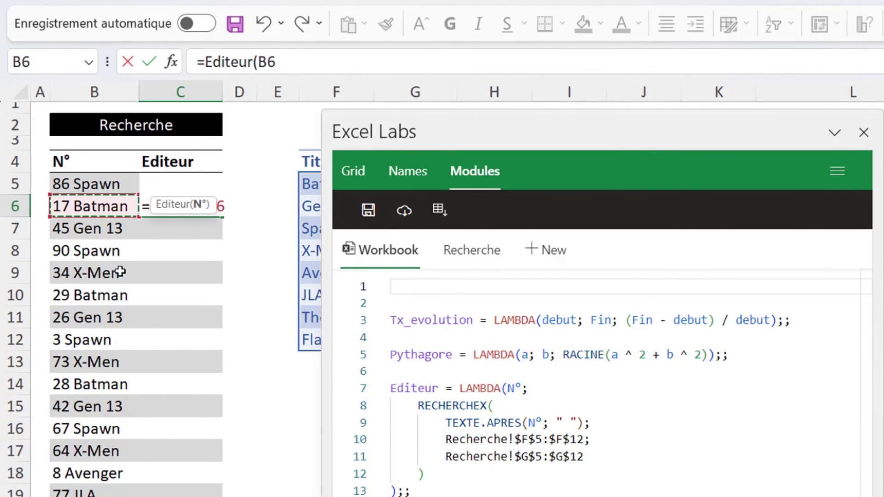
pyautogui.write(')')
pyautogui.press('Return')
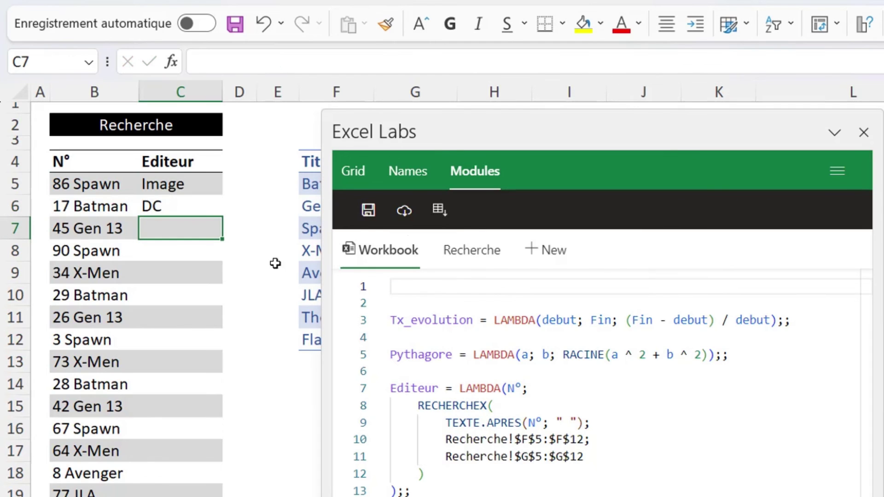
# Step: Copy C6's Editeur formula down from C7 to the end of the list
pyautogui.moveTo(538, 135); pyautogui.dragTo(764, 130)
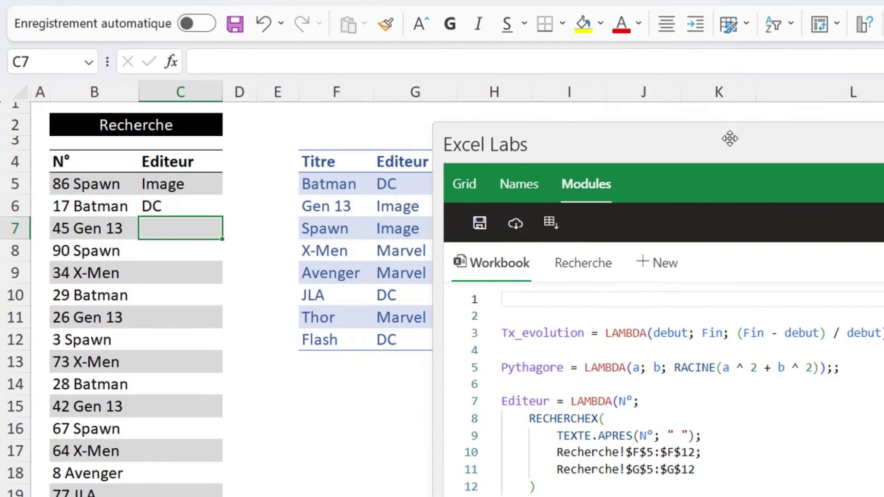
pyautogui.press('Up')
pyautogui.hotkey('ctrl', 'c')
pyautogui.press('Down')
pyautogui.hotkey('ctrl', 'shift', 'Down')
pyautogui.hotkey('ctrl', 'v')
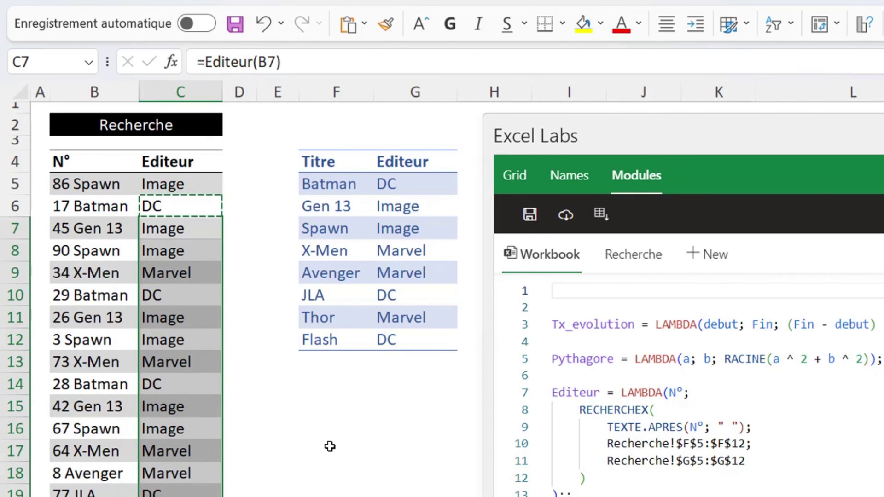
pyautogui.click(330, 446)
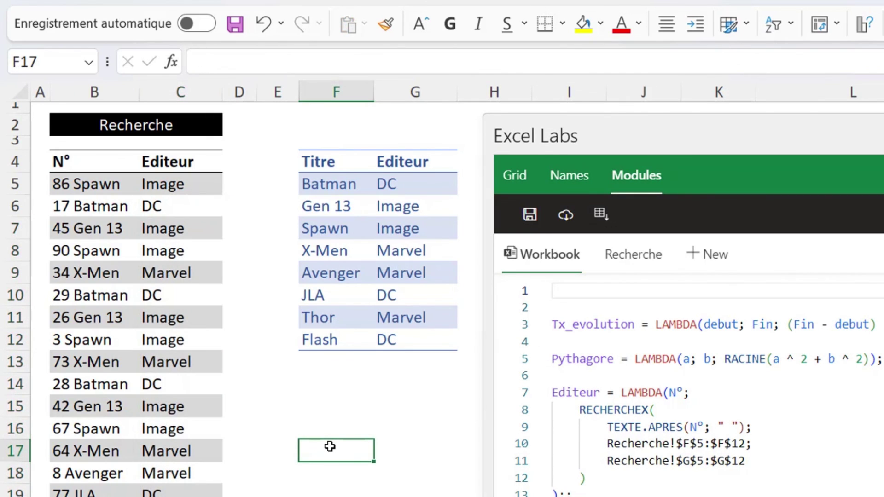